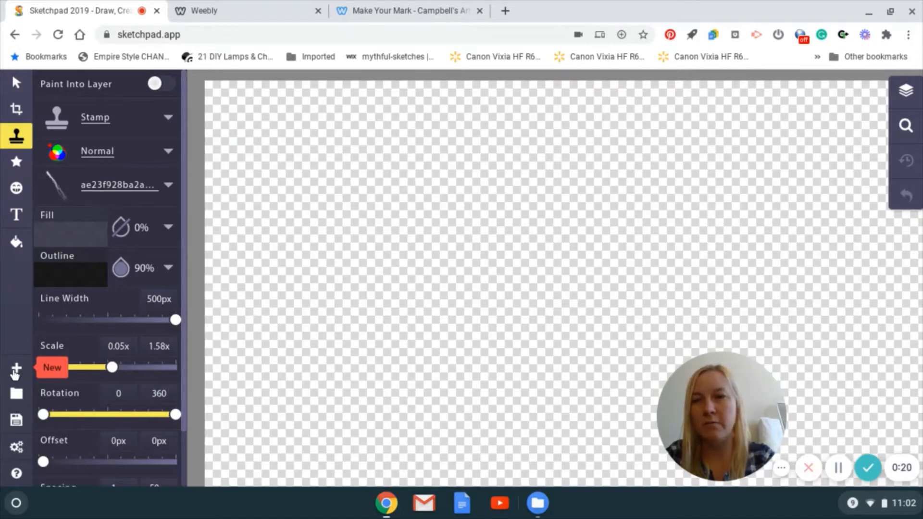
Create a new blank canvas with a custom size of 2000 by 2000 px.
click(15, 373)
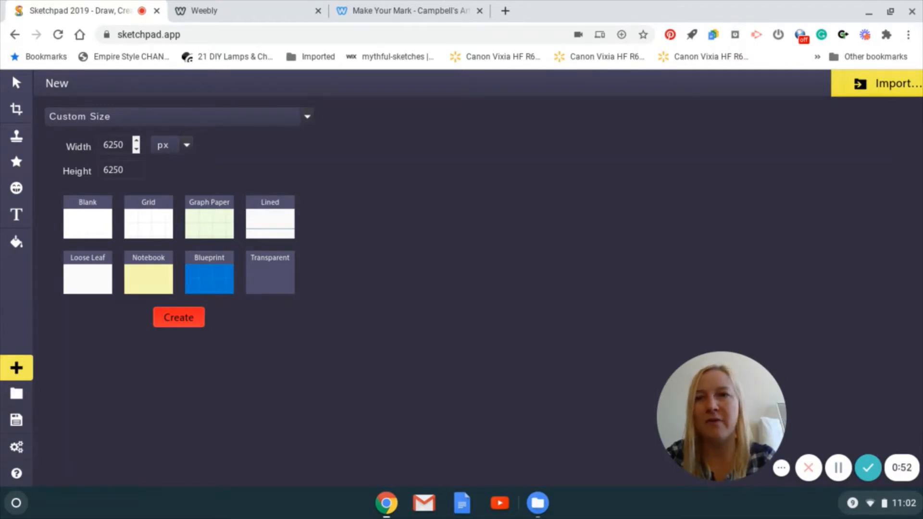
drag(123, 146, 102, 148)
text(2000)
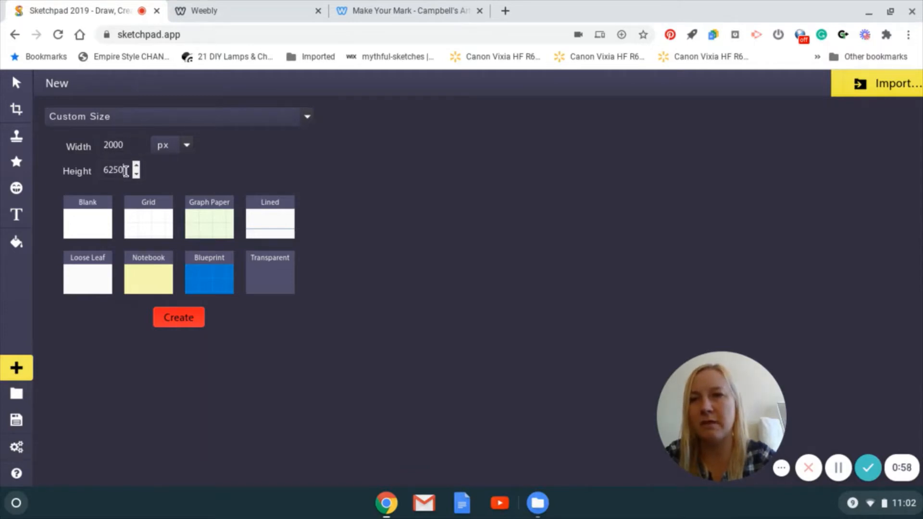
drag(126, 170, 101, 171)
text(2000)
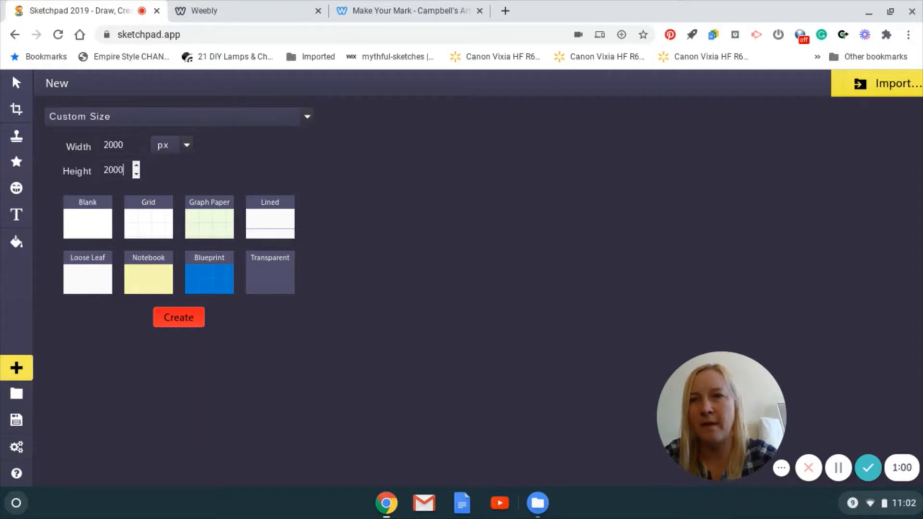
click(84, 224)
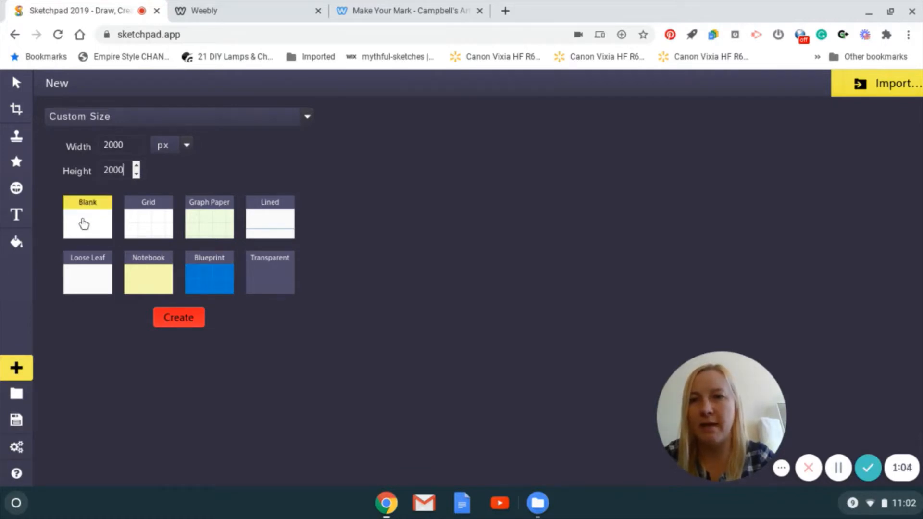
click(187, 322)
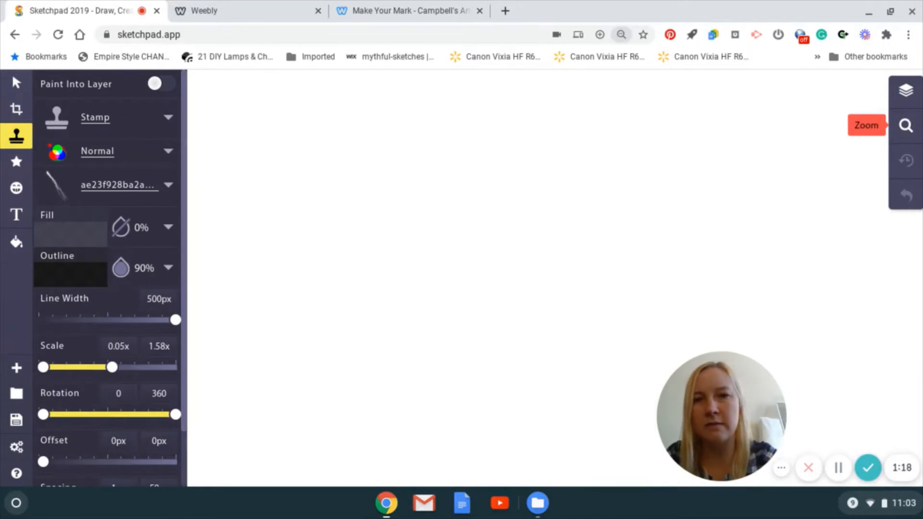
Zoom out and reposition the canvas until the whole page fits in view.
key(ctrl+minus)
key(ctrl+minus)
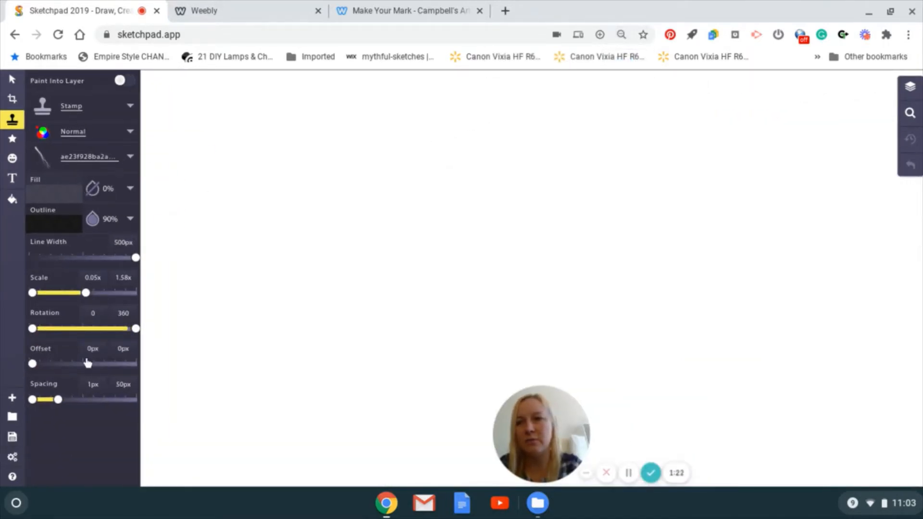
key(ctrl+plus)
key(ctrl+plus)
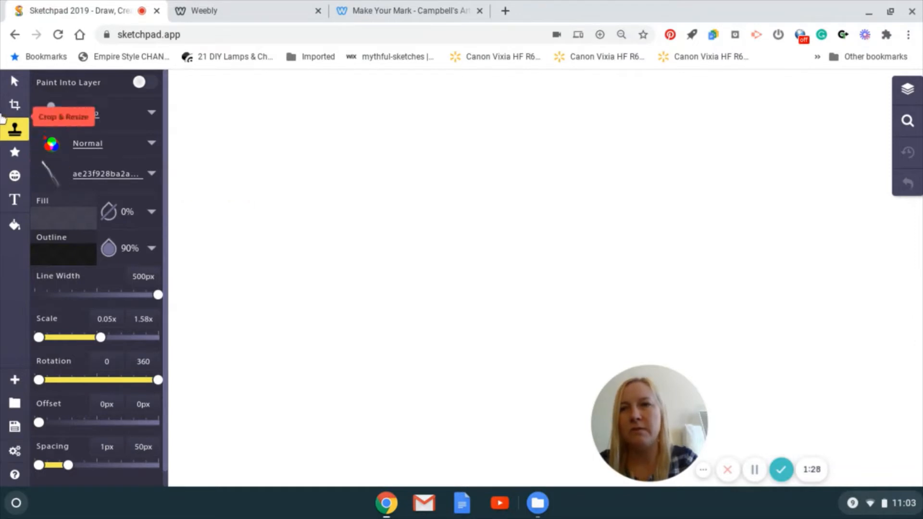
click(908, 123)
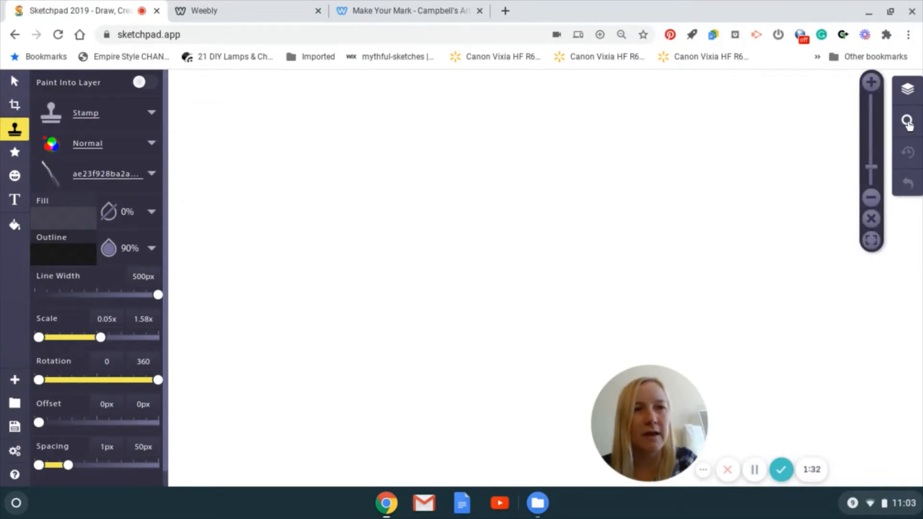
mouse_move(873, 167)
drag(871, 172, 871, 178)
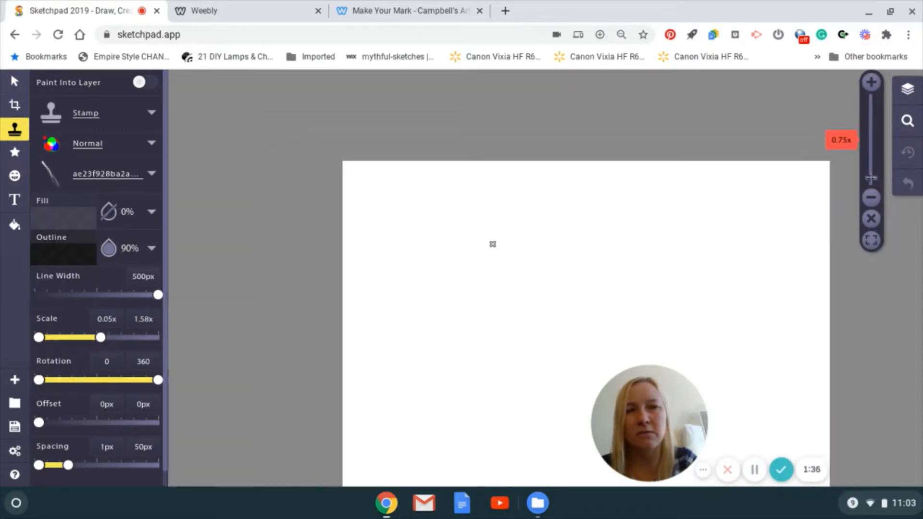
drag(583, 218, 456, 132)
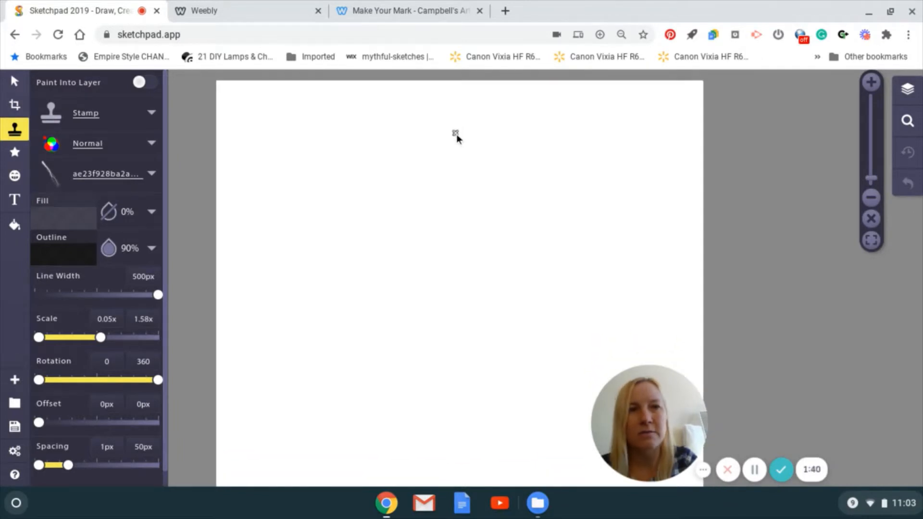
scroll(456, 133, down, 2)
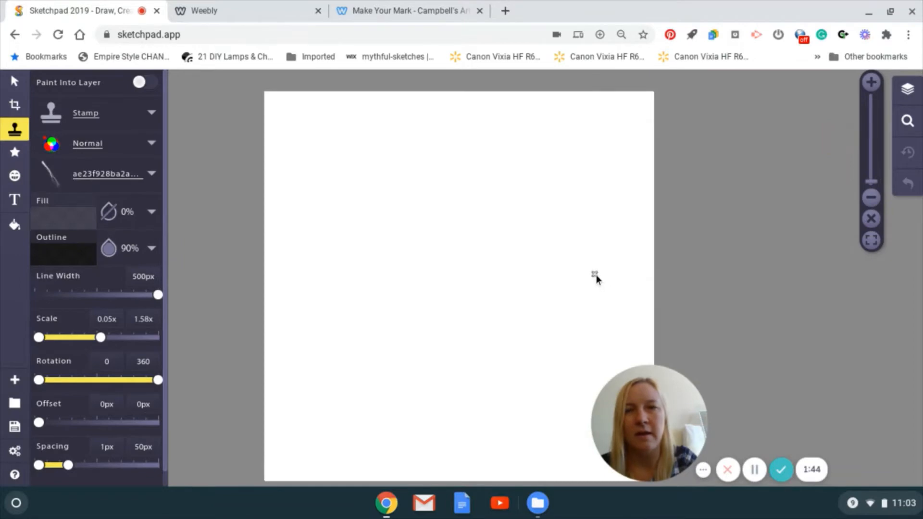
drag(595, 275, 570, 266)
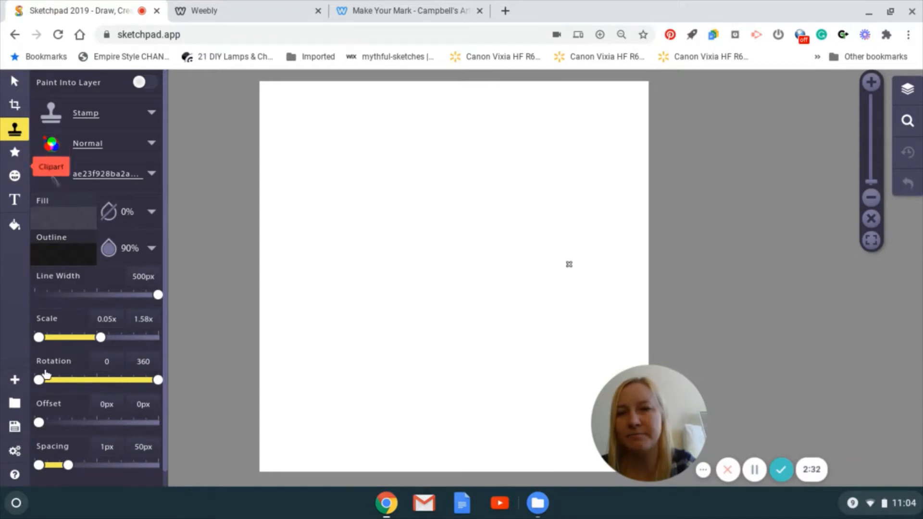
Turn Google Drive file storage off and on again, signing in with the existing Google account and allowing access to its configuration data.
click(15, 452)
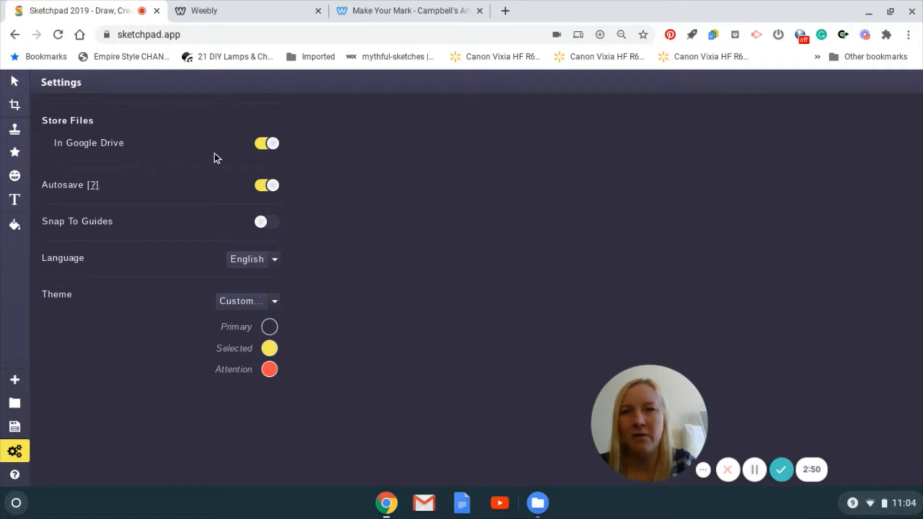
click(275, 145)
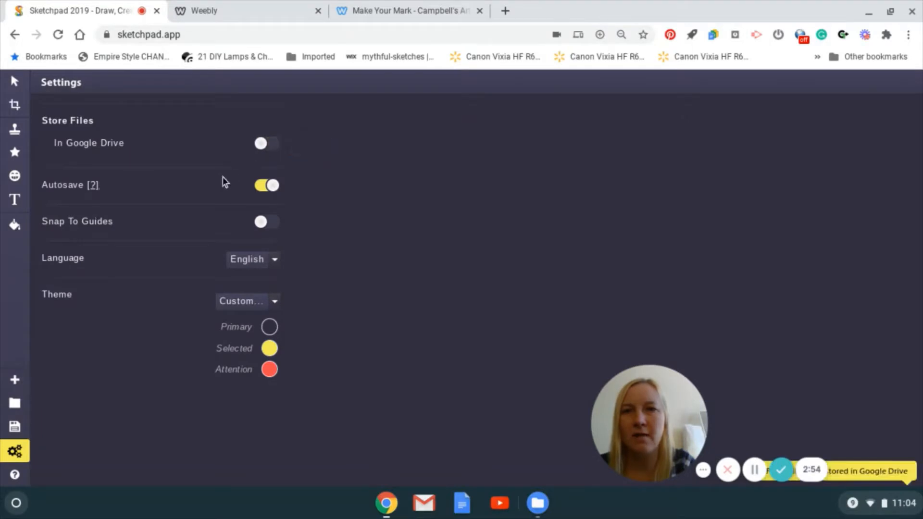
click(260, 144)
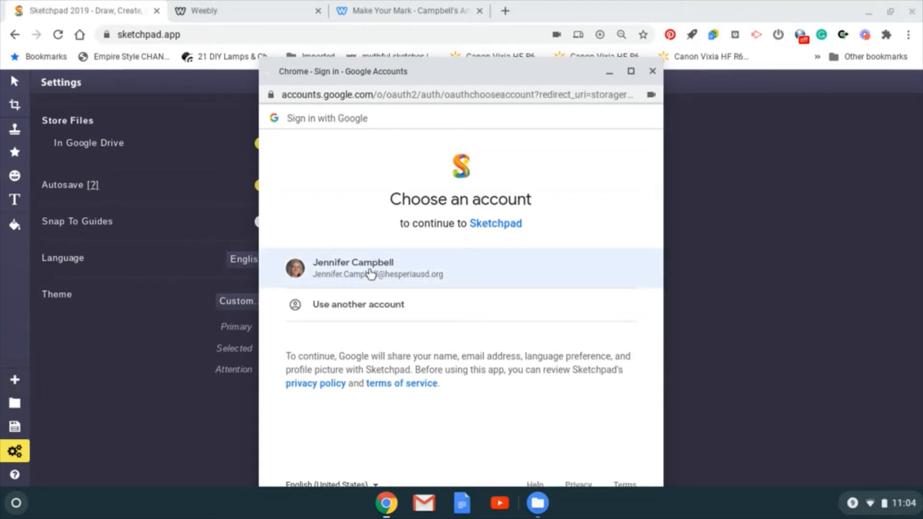
click(370, 272)
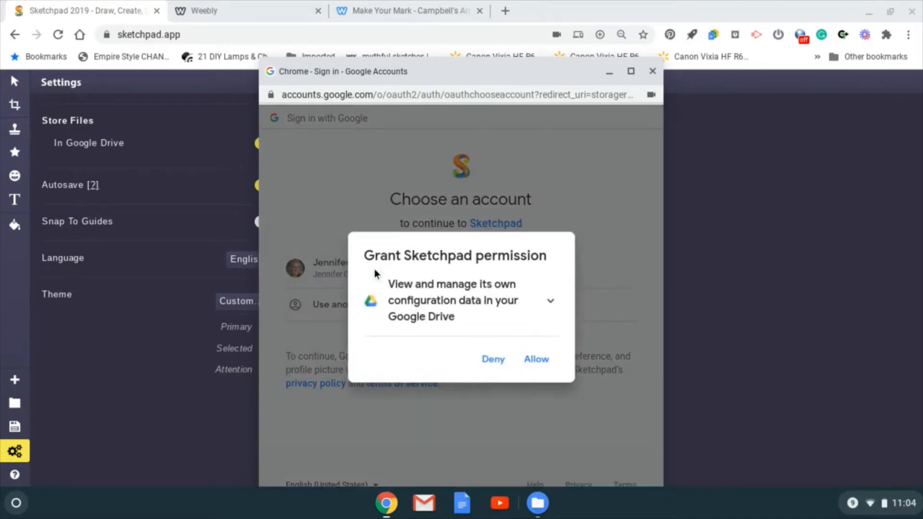
click(537, 362)
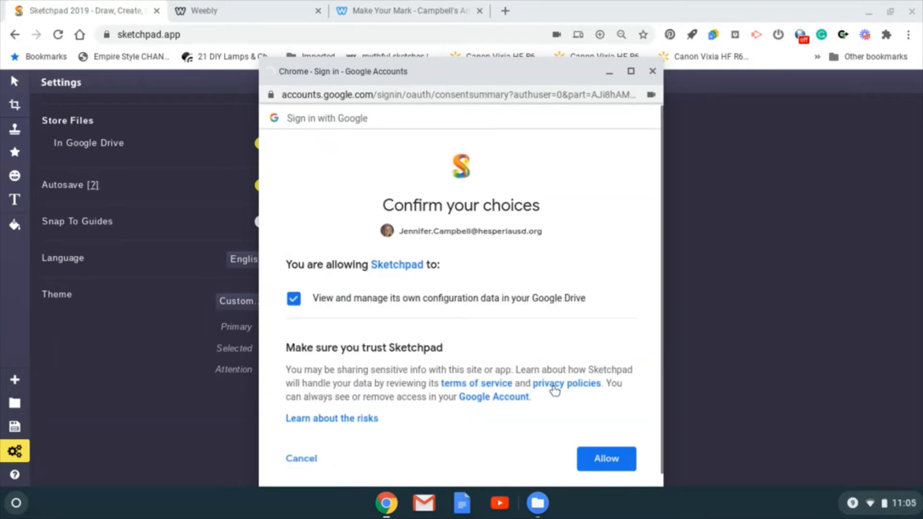
click(606, 460)
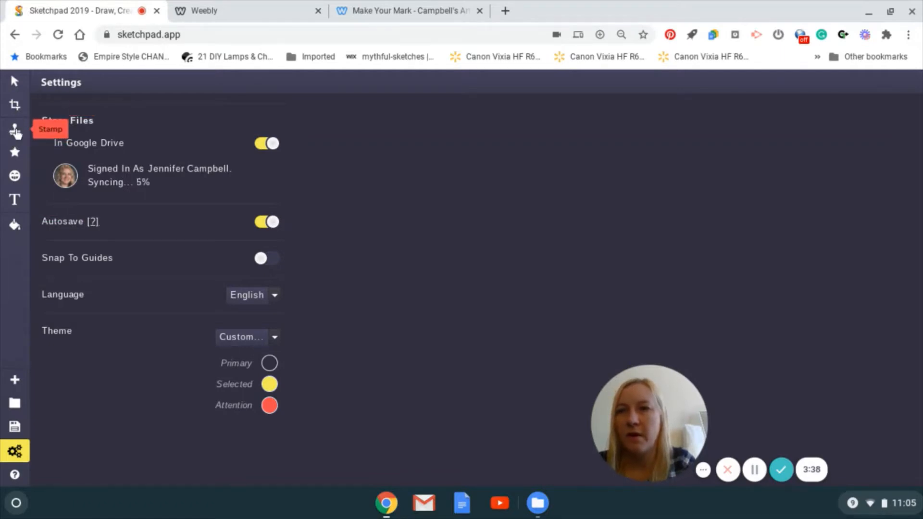
Draw a large circle from the middle of the canvas with 0% fill and a 2 px black outline.
click(14, 81)
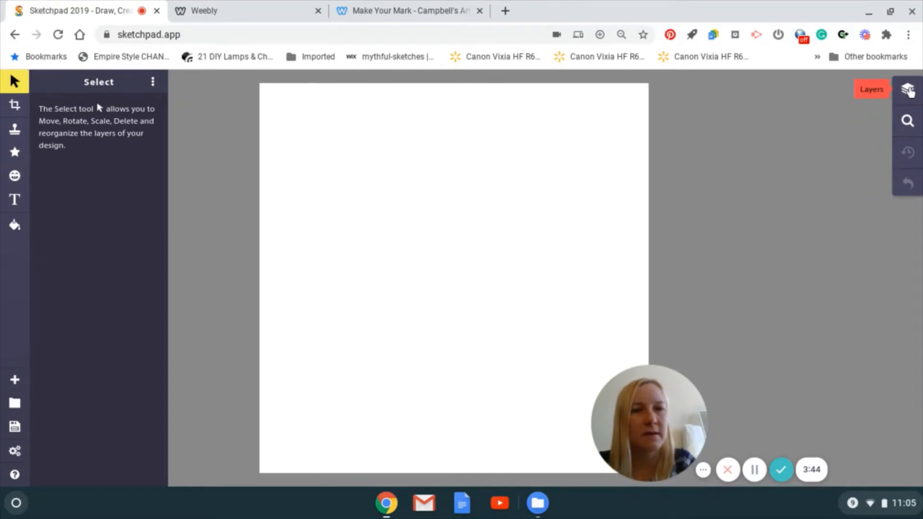
click(908, 92)
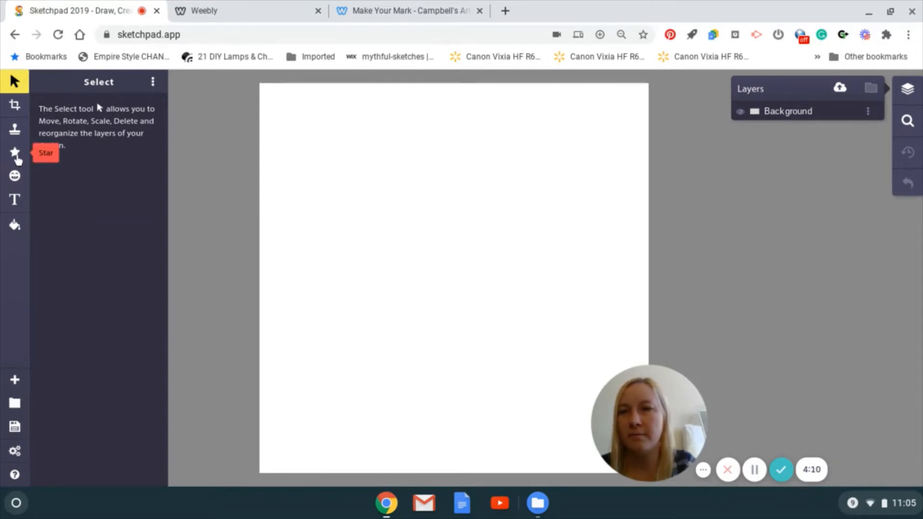
click(15, 154)
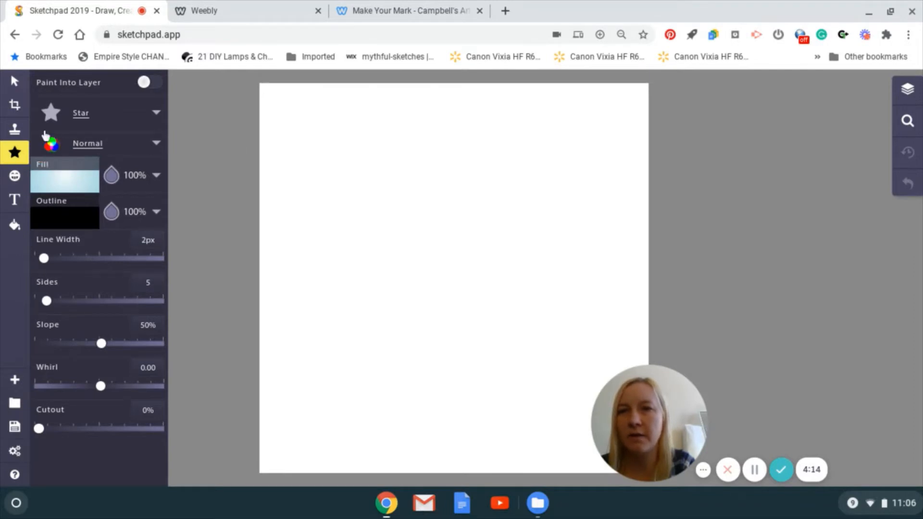
click(130, 121)
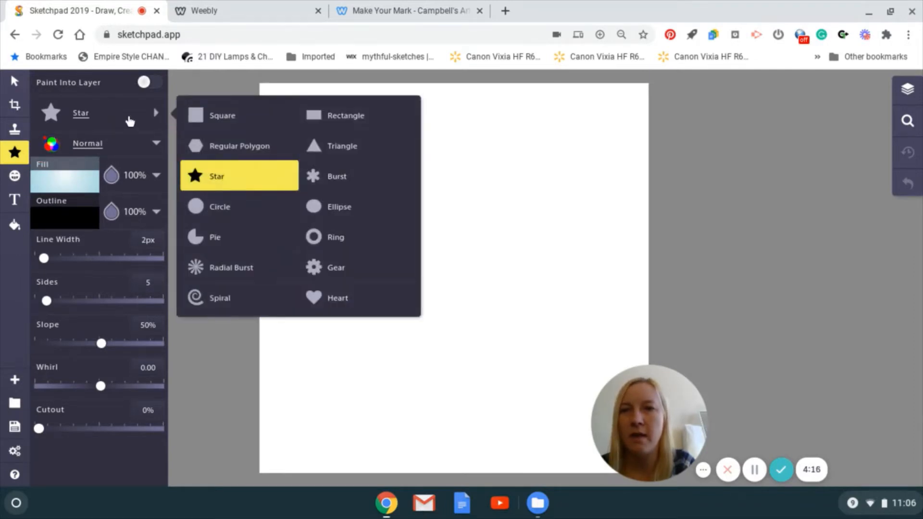
click(206, 212)
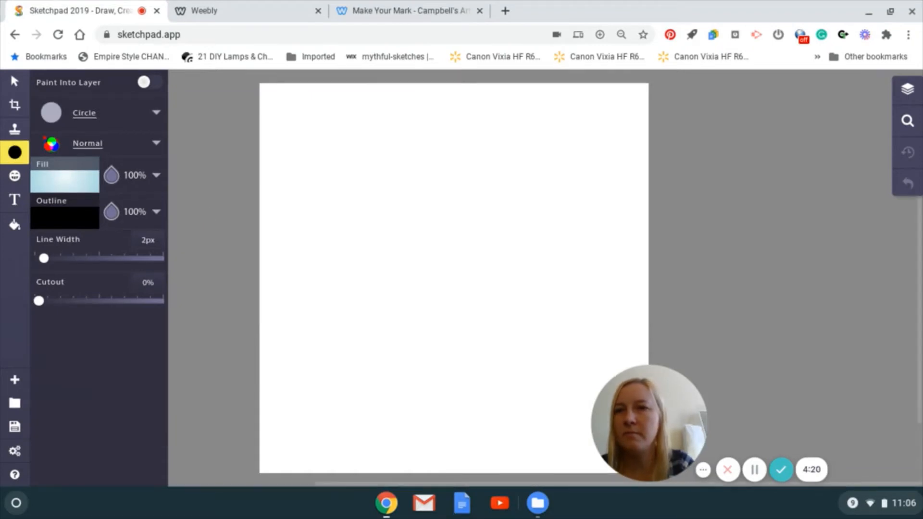
click(113, 176)
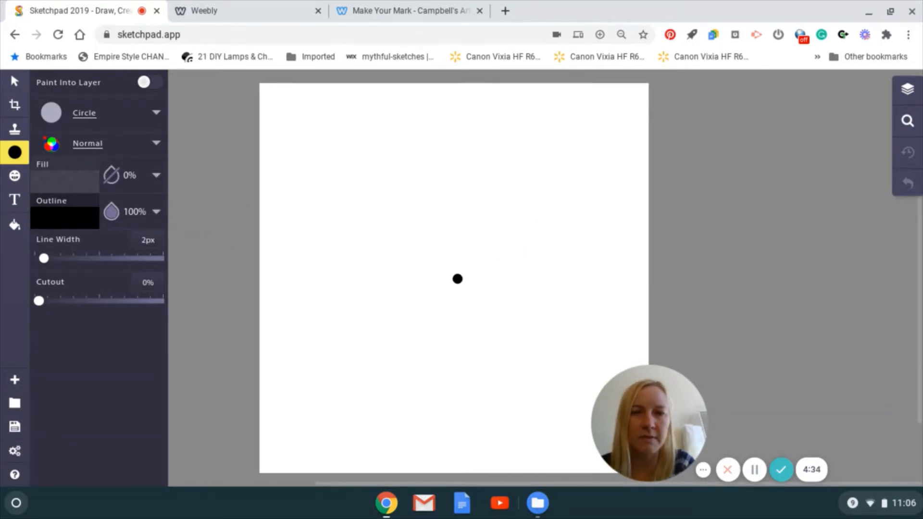
drag(457, 278, 645, 367)
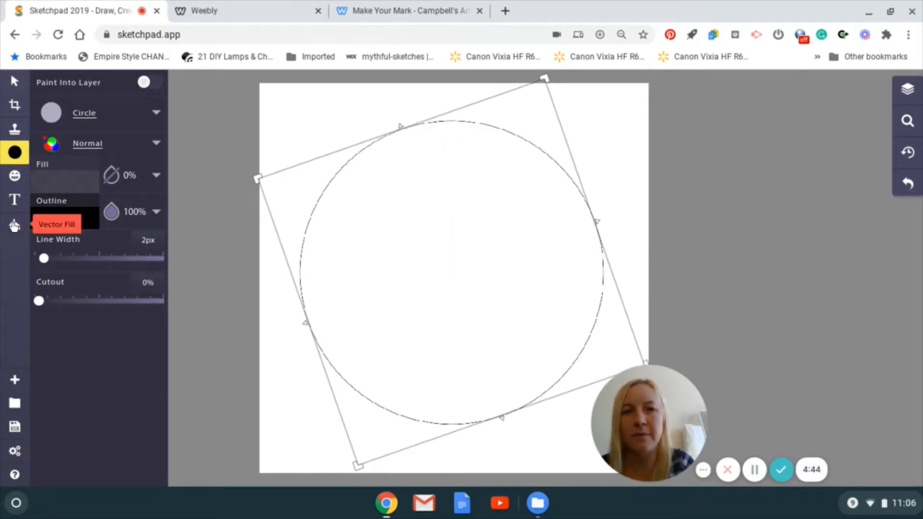
Fill the area outside the circle with solid grey 9f9f9f using Pixel Fill.
click(14, 225)
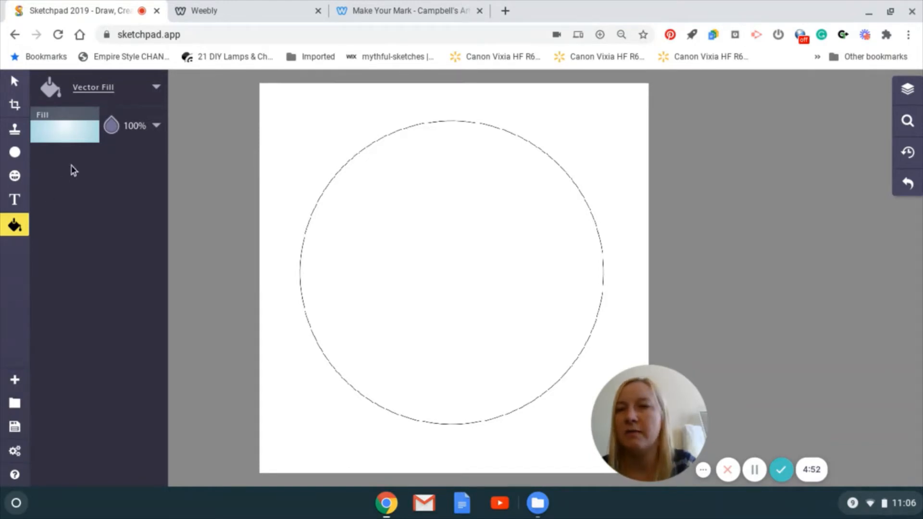
click(83, 130)
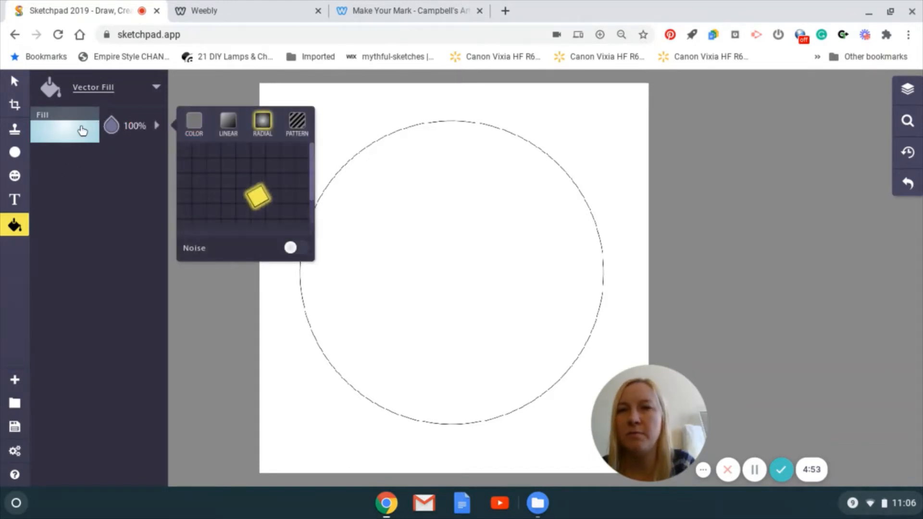
click(136, 94)
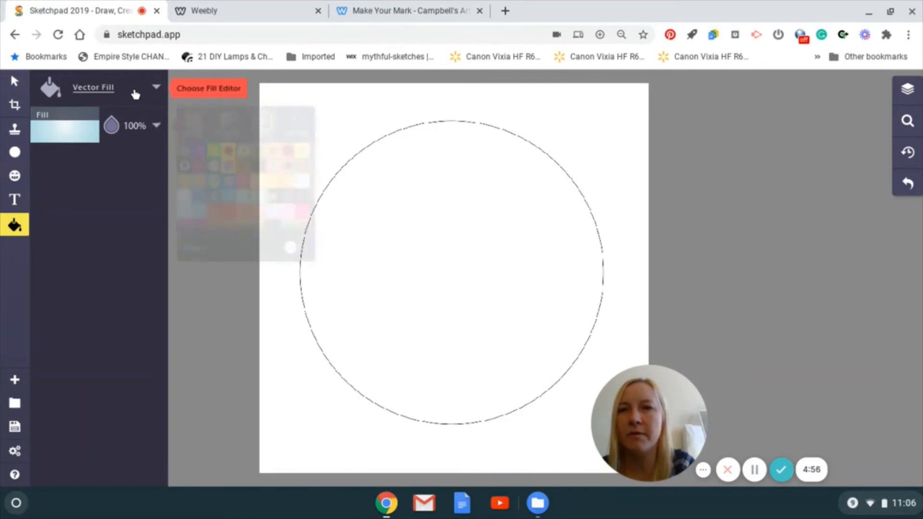
click(213, 124)
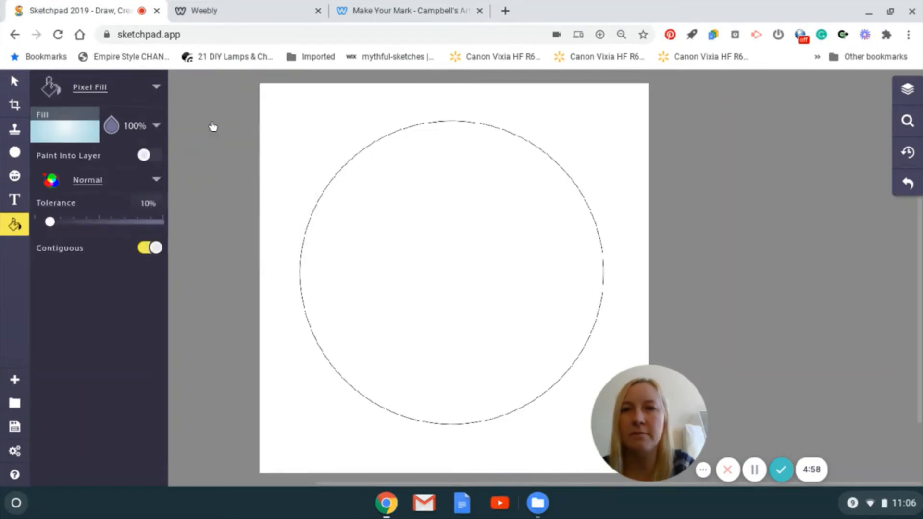
click(85, 134)
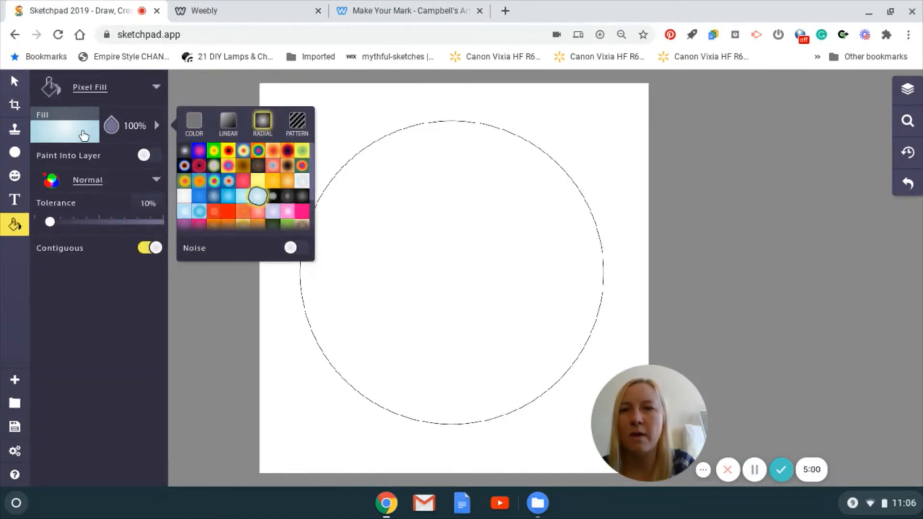
click(195, 123)
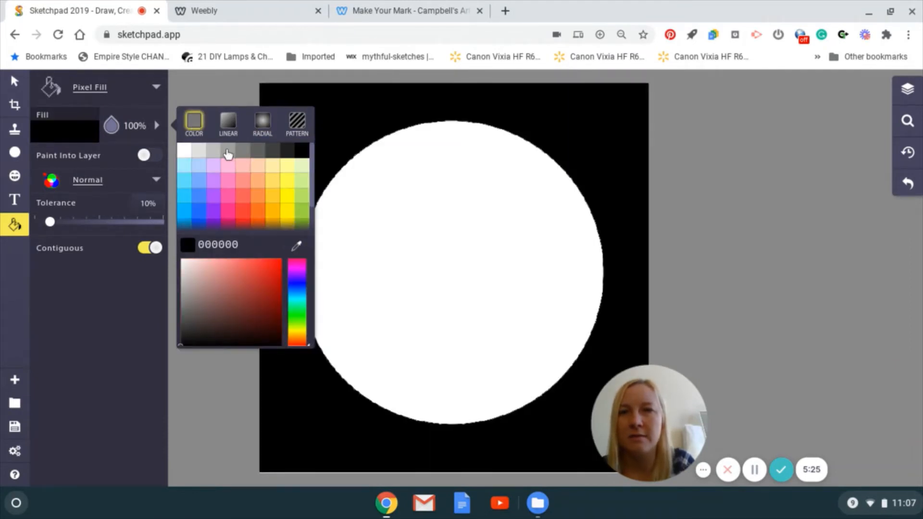
click(228, 151)
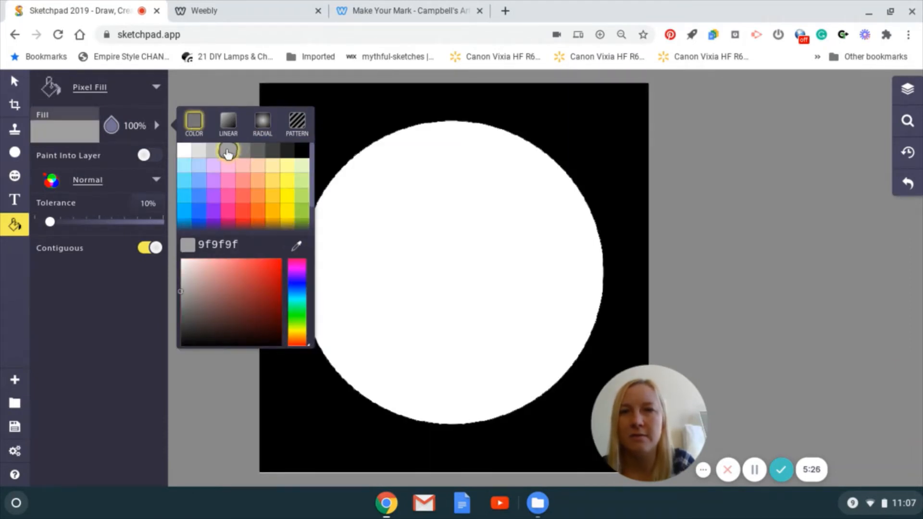
click(342, 125)
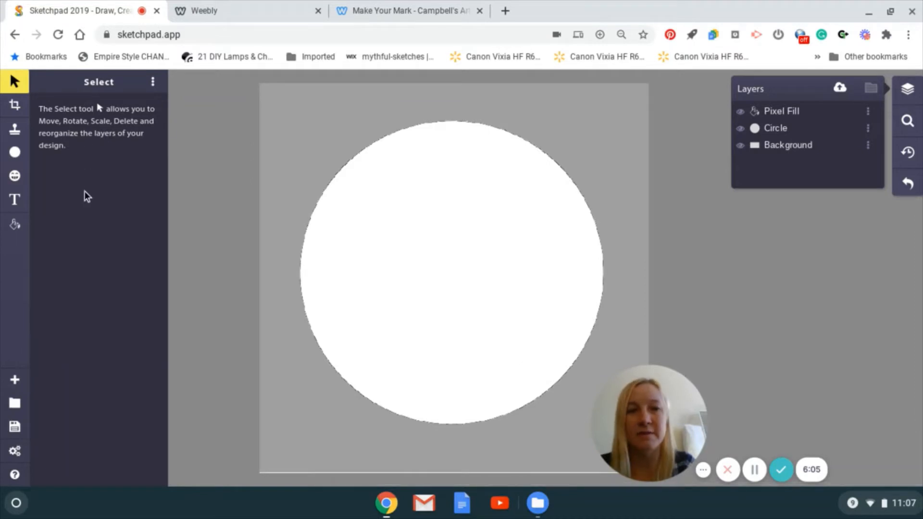
Switch to the brush tool with the Stamp brush type.
click(14, 132)
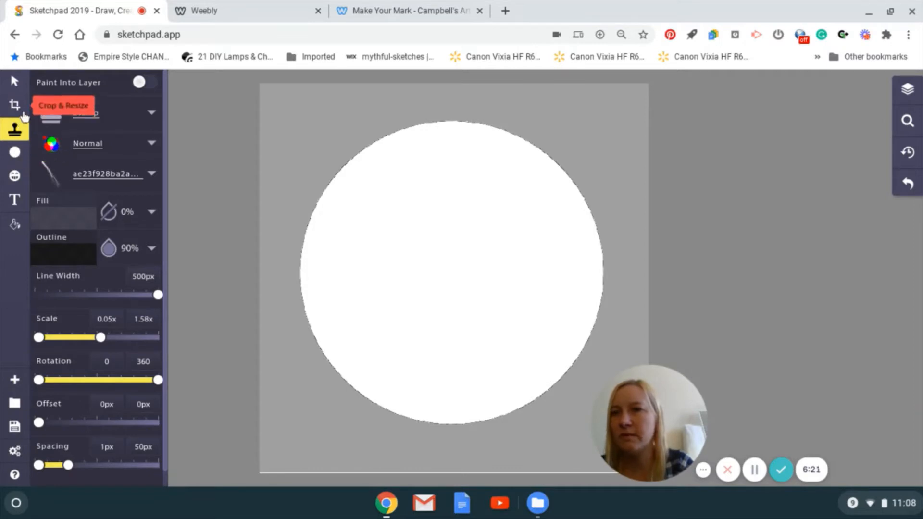
click(137, 123)
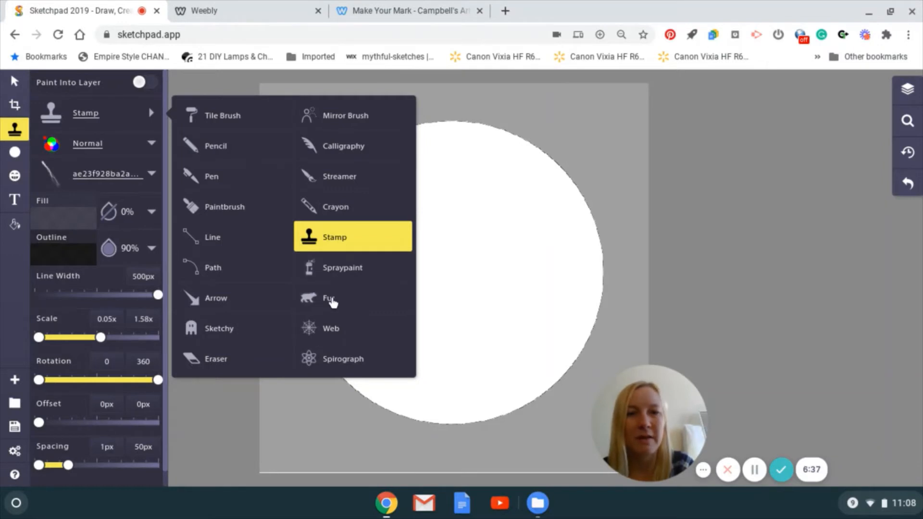
click(344, 239)
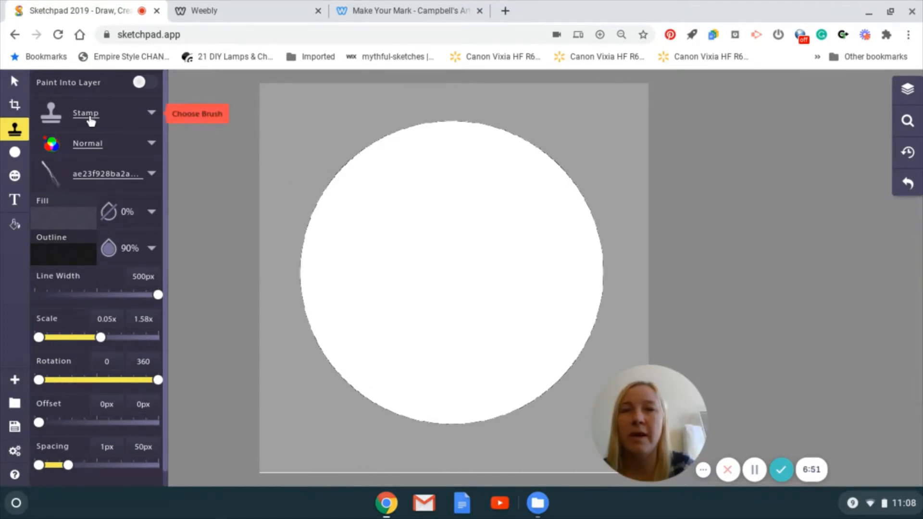
Browse the stamp library and choose the bare, forked tree branch as the stamp.
click(121, 177)
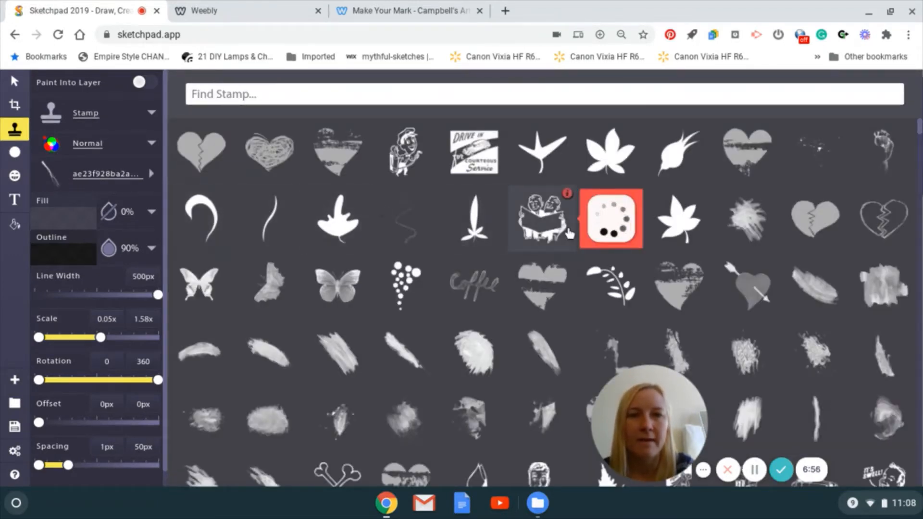
mouse_move(469, 327)
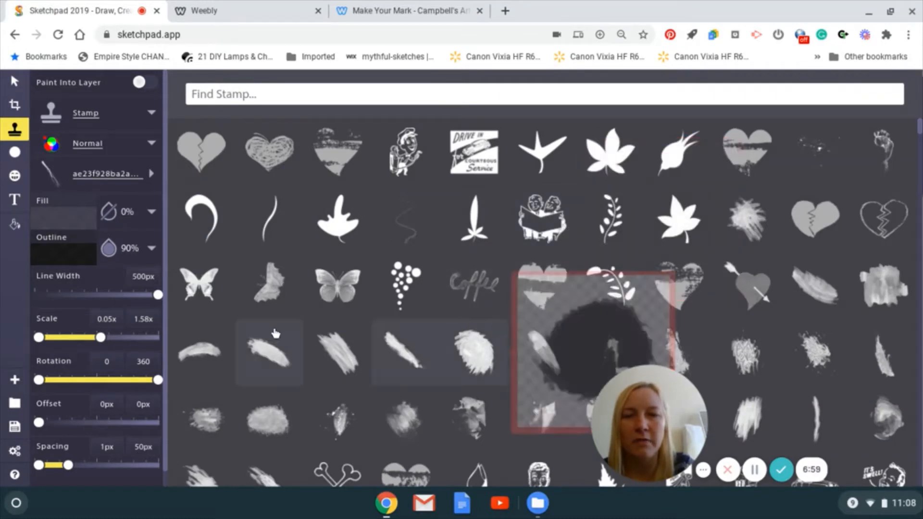
mouse_move(350, 294)
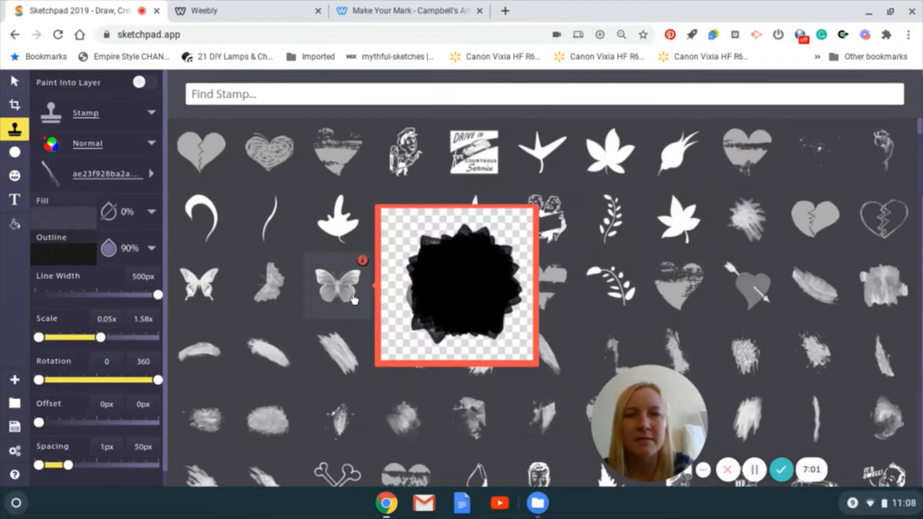
mouse_move(380, 394)
scroll(380, 394, down, 3)
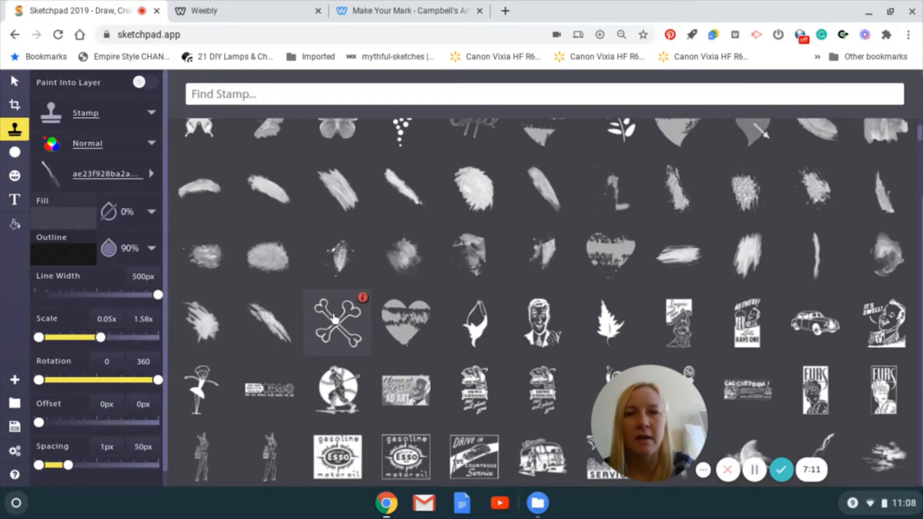
mouse_move(443, 276)
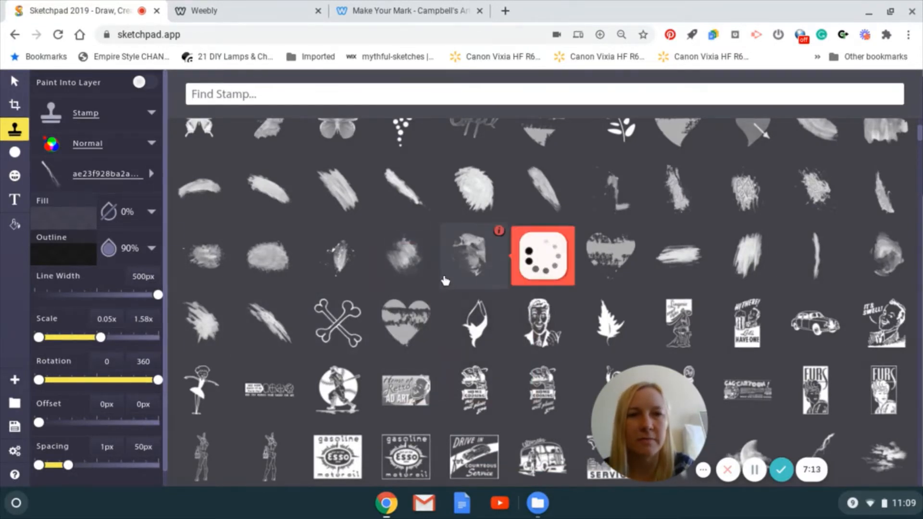
scroll(445, 281, down, 2)
scroll(445, 281, down, 5)
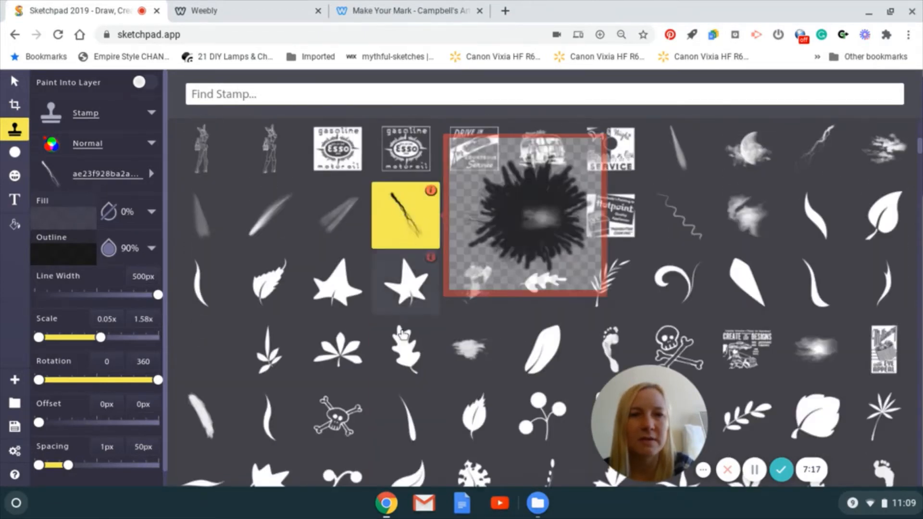
scroll(402, 331, down, 1)
scroll(403, 335, down, 5)
scroll(402, 335, up, 3)
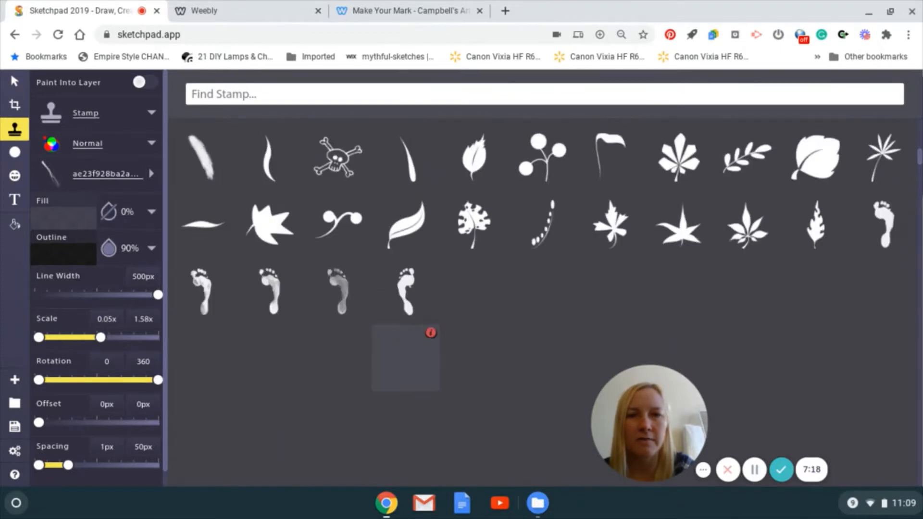
scroll(406, 217, up, 3)
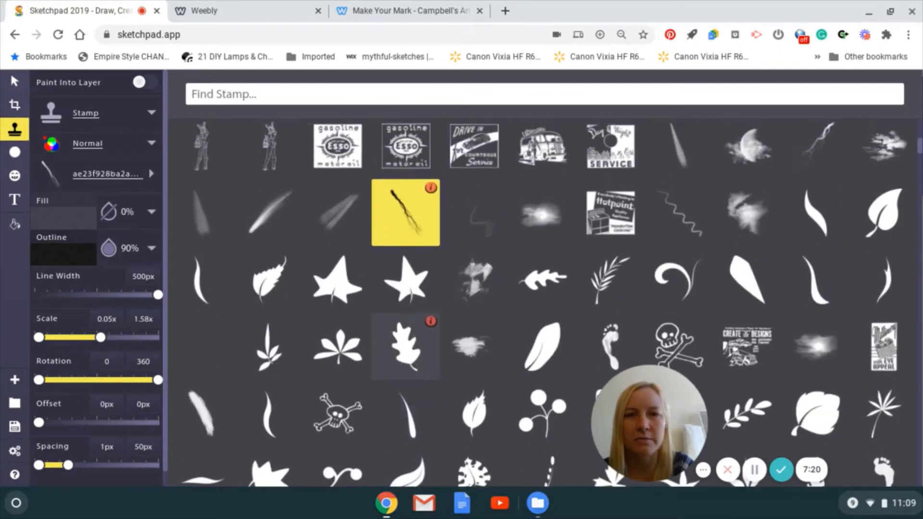
click(405, 217)
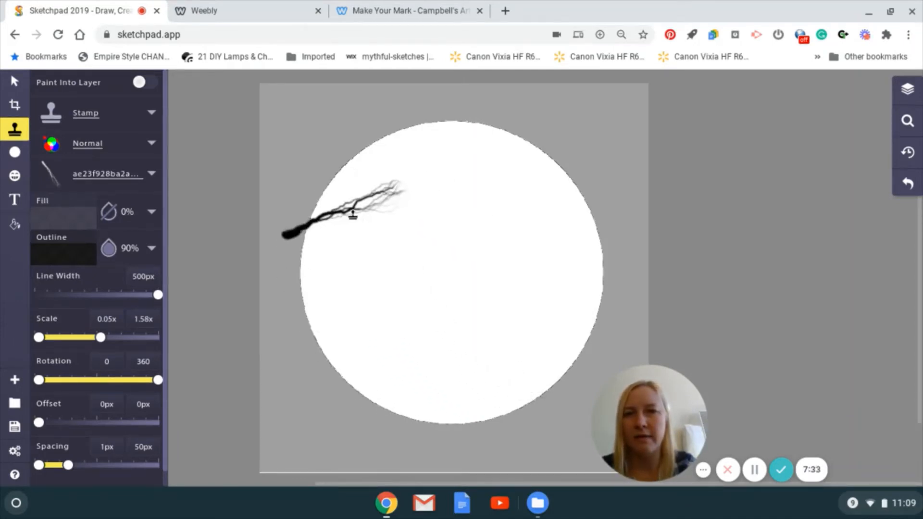
Cover the whole circle with overlapping black branch stamps and add smaller ones with the maximum scale reduced to 0.56x.
drag(366, 163, 363, 243)
mouse_move(363, 303)
mouse_down()
mouse_move(440, 416)
mouse_move(360, 333)
mouse_move(475, 391)
mouse_move(574, 378)
mouse_move(455, 392)
mouse_move(395, 379)
mouse_move(315, 296)
mouse_move(321, 268)
mouse_move(365, 205)
mouse_move(390, 182)
mouse_move(466, 159)
mouse_move(465, 151)
mouse_move(393, 186)
mouse_move(374, 214)
mouse_move(364, 288)
mouse_move(340, 367)
mouse_up()
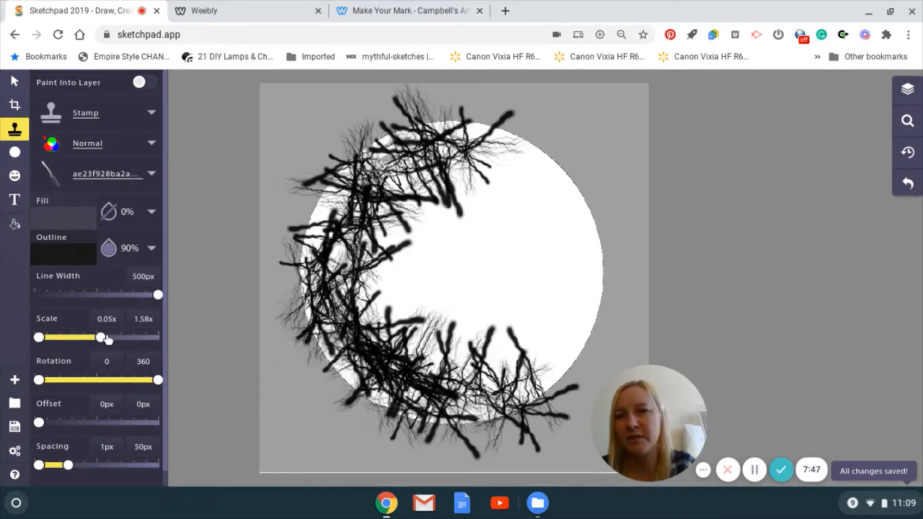
mouse_move(494, 85)
mouse_down()
mouse_move(567, 174)
mouse_move(569, 307)
mouse_move(547, 366)
mouse_move(524, 378)
mouse_move(371, 383)
mouse_move(432, 227)
mouse_move(399, 253)
mouse_move(462, 321)
mouse_move(470, 245)
mouse_move(459, 382)
mouse_move(489, 300)
mouse_move(595, 202)
mouse_move(459, 259)
mouse_move(535, 307)
mouse_move(442, 189)
mouse_move(412, 328)
mouse_move(509, 242)
mouse_move(436, 218)
mouse_move(315, 310)
mouse_move(328, 363)
mouse_move(458, 408)
mouse_move(579, 344)
mouse_move(592, 270)
mouse_move(582, 223)
mouse_move(566, 223)
mouse_move(546, 201)
mouse_move(458, 162)
mouse_move(300, 213)
mouse_move(342, 366)
mouse_move(392, 412)
mouse_move(501, 430)
mouse_move(521, 426)
mouse_move(582, 368)
mouse_move(615, 221)
mouse_move(552, 155)
mouse_move(461, 137)
mouse_move(398, 153)
mouse_move(354, 177)
mouse_move(320, 237)
mouse_move(314, 285)
mouse_up()
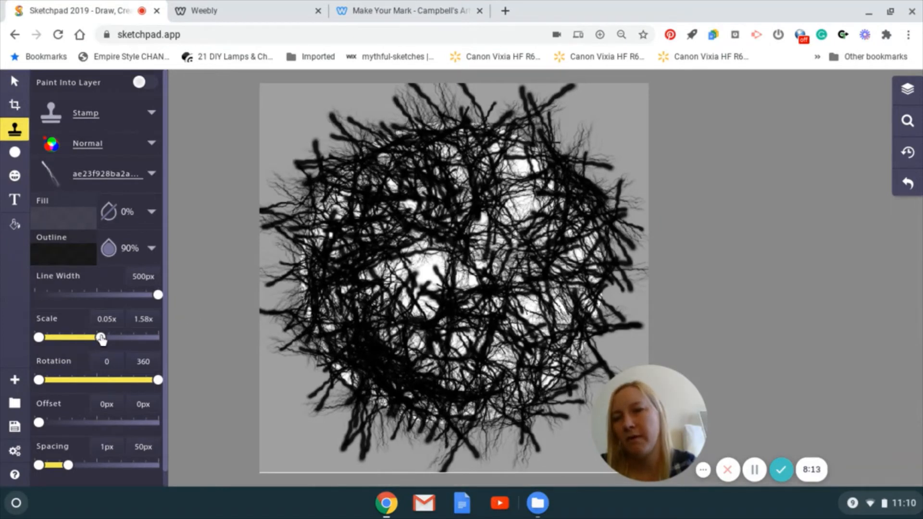
drag(101, 338, 58, 340)
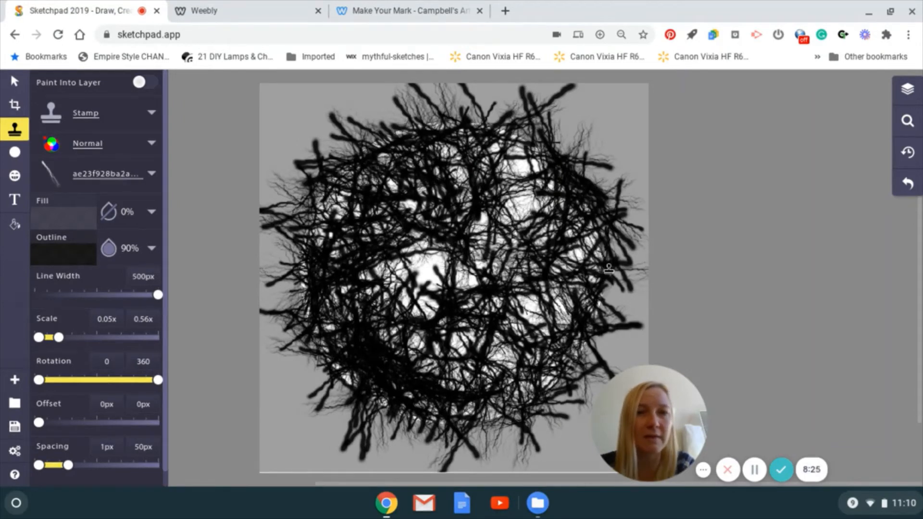
mouse_move(489, 138)
mouse_down()
mouse_move(421, 122)
mouse_move(372, 131)
mouse_move(368, 139)
mouse_move(545, 111)
mouse_move(512, 130)
mouse_move(443, 141)
mouse_move(542, 155)
mouse_move(469, 127)
mouse_move(548, 176)
mouse_move(535, 167)
mouse_move(388, 233)
mouse_move(472, 263)
mouse_move(413, 308)
mouse_move(452, 282)
mouse_move(532, 281)
mouse_move(465, 278)
mouse_move(560, 197)
mouse_move(476, 301)
mouse_move(364, 258)
mouse_move(403, 216)
mouse_move(370, 304)
mouse_move(338, 212)
mouse_up()
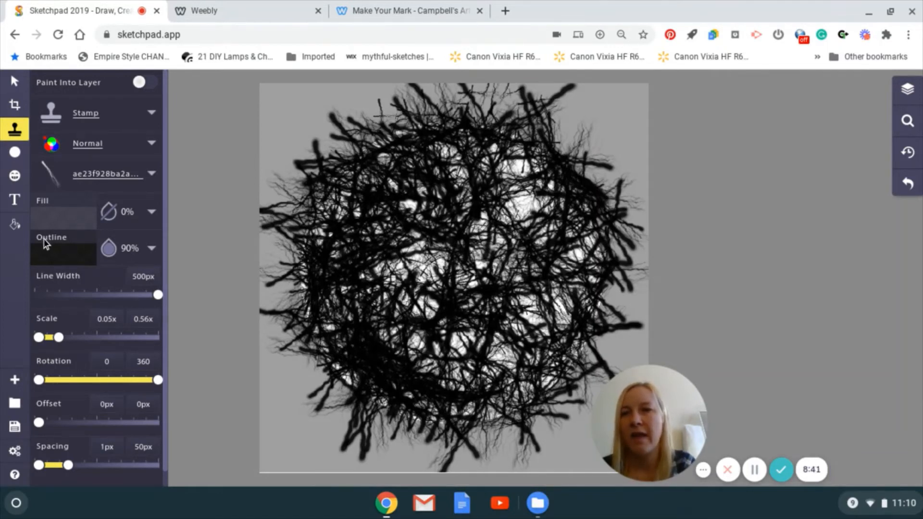
Set the outline colour to white ffffff and stamp small white branches over the upper middle of the circle.
click(64, 259)
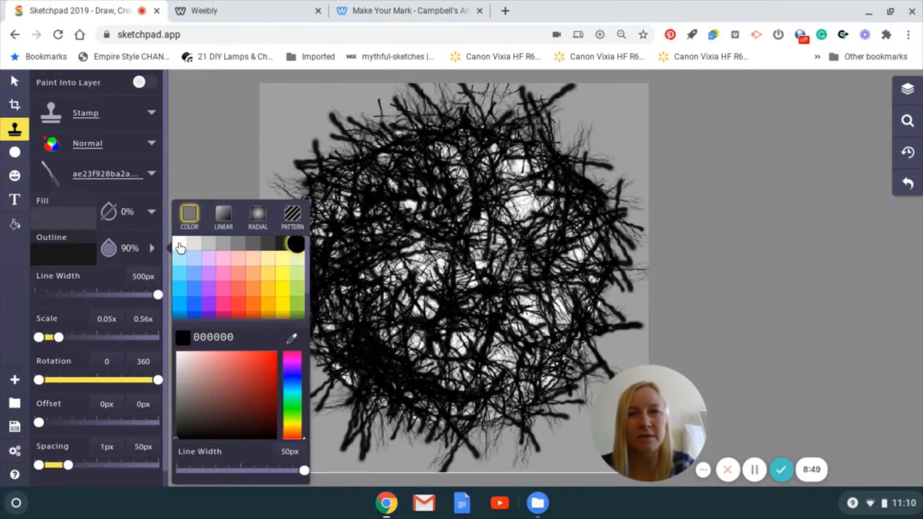
click(180, 246)
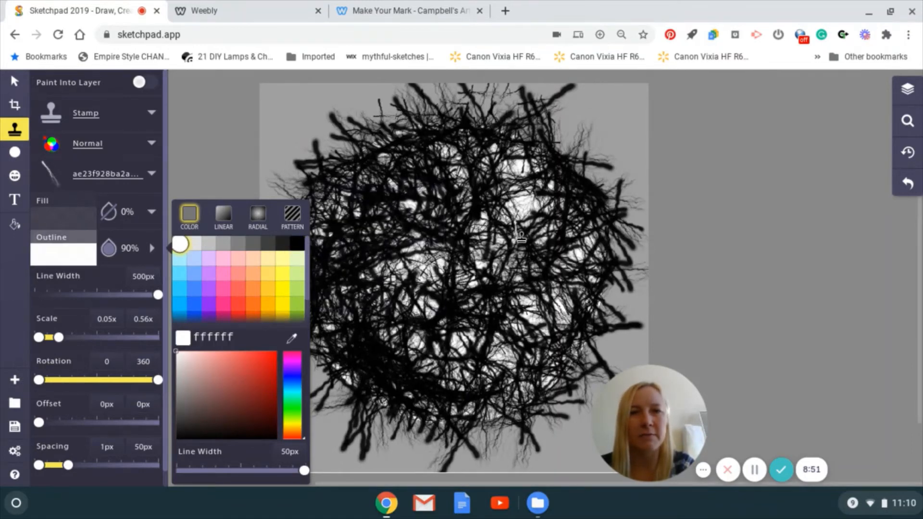
mouse_move(519, 217)
mouse_down()
mouse_move(504, 241)
mouse_move(577, 249)
mouse_move(487, 196)
mouse_move(484, 277)
mouse_move(448, 247)
mouse_move(486, 308)
mouse_move(534, 192)
mouse_move(483, 187)
mouse_move(465, 318)
mouse_move(557, 280)
mouse_move(493, 159)
mouse_move(418, 212)
mouse_move(466, 299)
mouse_move(591, 215)
mouse_move(439, 289)
mouse_up()
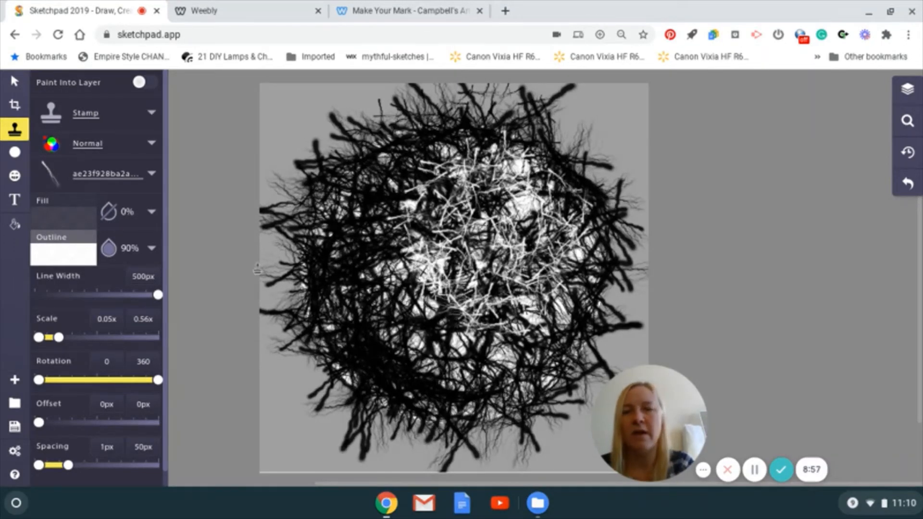
drag(386, 264, 395, 265)
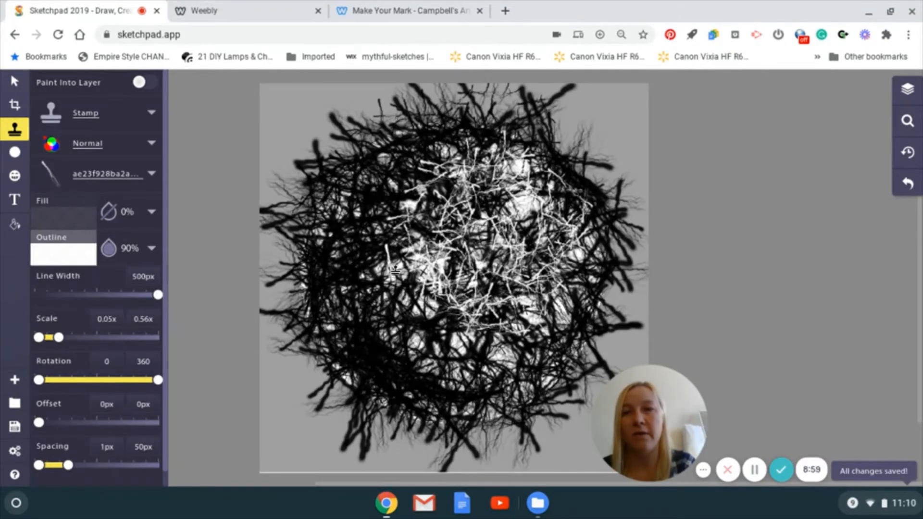
Stamp translucent white branches across the circle's middle and lower-left edge at 20% outline opacity and 0.96x maximum scale.
click(54, 258)
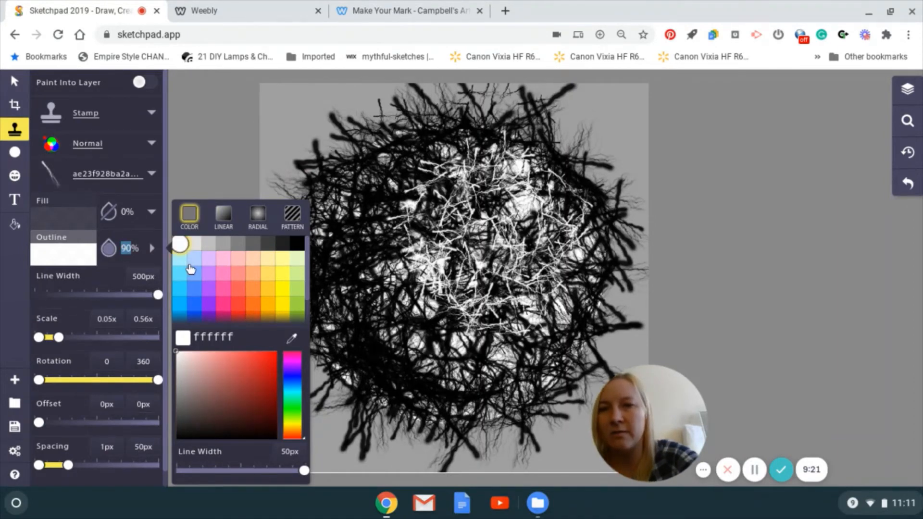
text(20)
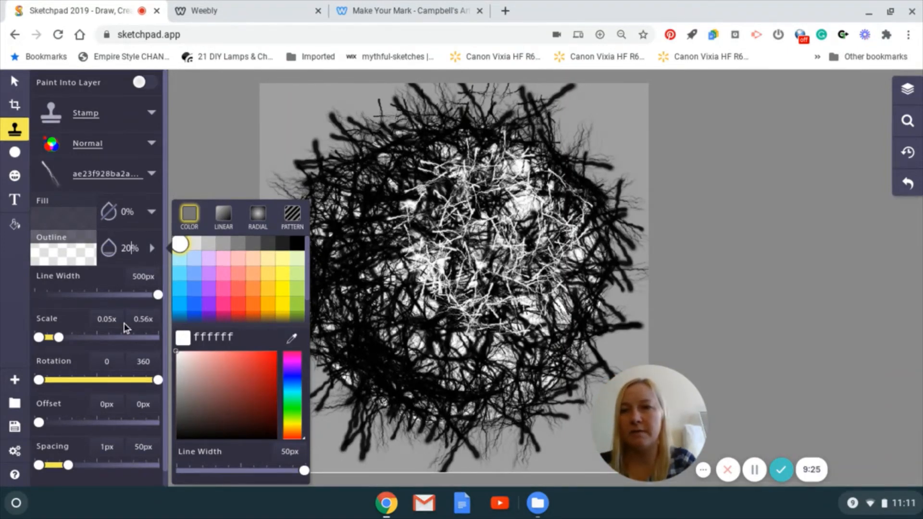
drag(59, 337, 74, 338)
mouse_move(422, 214)
mouse_down()
mouse_move(374, 264)
mouse_move(411, 284)
mouse_move(436, 264)
mouse_move(410, 244)
mouse_move(413, 294)
mouse_move(387, 341)
mouse_move(434, 355)
mouse_move(453, 345)
mouse_move(423, 318)
mouse_move(552, 310)
mouse_move(541, 343)
mouse_move(466, 362)
mouse_move(415, 350)
mouse_move(387, 262)
mouse_move(436, 190)
mouse_move(524, 196)
mouse_move(544, 228)
mouse_move(542, 303)
mouse_move(536, 324)
mouse_move(420, 302)
mouse_move(521, 289)
mouse_move(516, 219)
mouse_move(507, 289)
mouse_move(514, 217)
mouse_move(485, 300)
mouse_move(516, 235)
mouse_move(487, 286)
mouse_move(481, 210)
mouse_move(536, 293)
mouse_move(458, 243)
mouse_move(552, 268)
mouse_move(499, 234)
mouse_move(516, 225)
mouse_move(514, 260)
mouse_move(502, 260)
mouse_move(500, 216)
mouse_move(479, 238)
mouse_move(501, 281)
mouse_move(417, 212)
mouse_move(462, 273)
mouse_move(466, 180)
mouse_move(421, 257)
mouse_move(436, 278)
mouse_move(407, 250)
mouse_move(403, 201)
mouse_move(528, 149)
mouse_move(636, 212)
mouse_move(537, 345)
mouse_move(507, 335)
mouse_move(479, 216)
mouse_move(426, 278)
mouse_move(479, 352)
mouse_move(565, 306)
mouse_move(575, 242)
mouse_up()
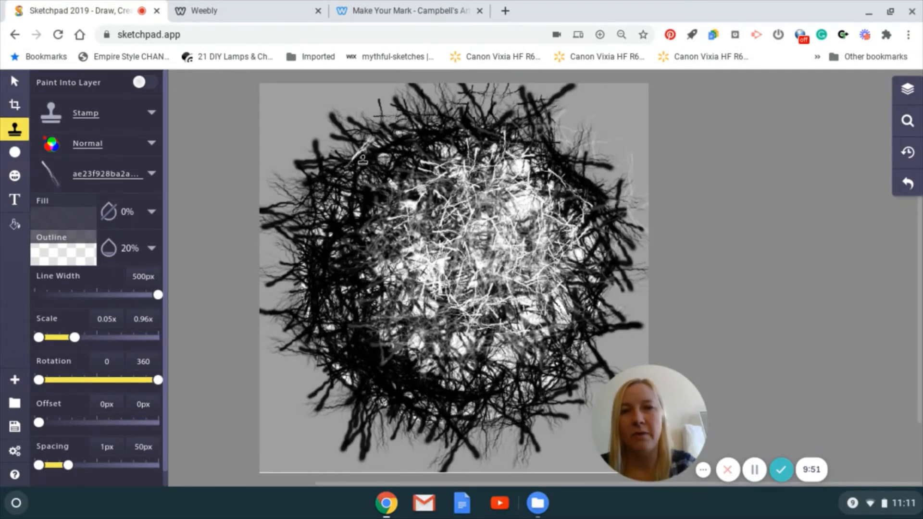
mouse_move(304, 311)
mouse_down()
mouse_move(363, 393)
mouse_move(468, 439)
mouse_move(390, 426)
mouse_move(359, 392)
mouse_move(313, 320)
mouse_move(321, 227)
mouse_move(314, 299)
mouse_move(313, 244)
mouse_move(350, 380)
mouse_move(375, 403)
mouse_move(482, 427)
mouse_move(381, 422)
mouse_move(328, 380)
mouse_move(301, 298)
mouse_move(404, 460)
mouse_move(356, 380)
mouse_move(345, 380)
mouse_move(410, 424)
mouse_move(464, 433)
mouse_move(313, 375)
mouse_move(403, 415)
mouse_move(332, 366)
mouse_move(358, 394)
mouse_move(345, 361)
mouse_up()
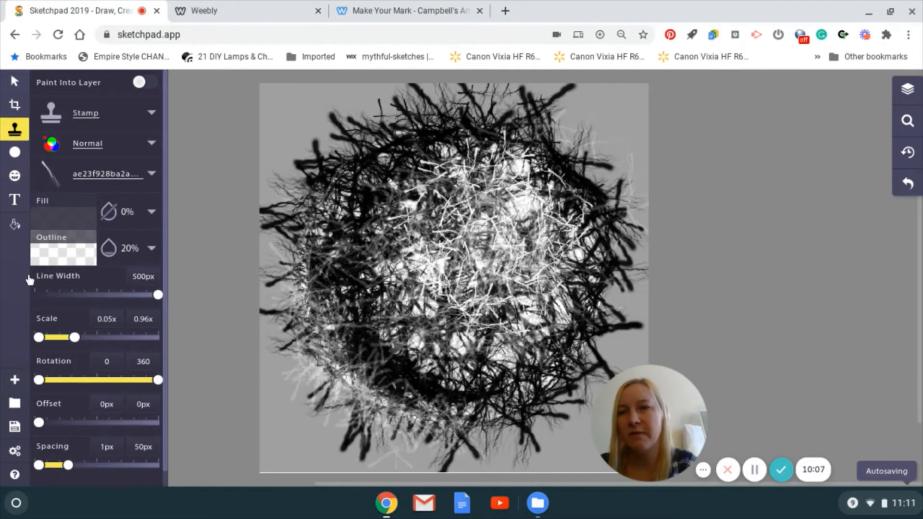
Set the outline colour to black 000000 and stamp faint black branches along the circle's left side and lower edge.
click(58, 258)
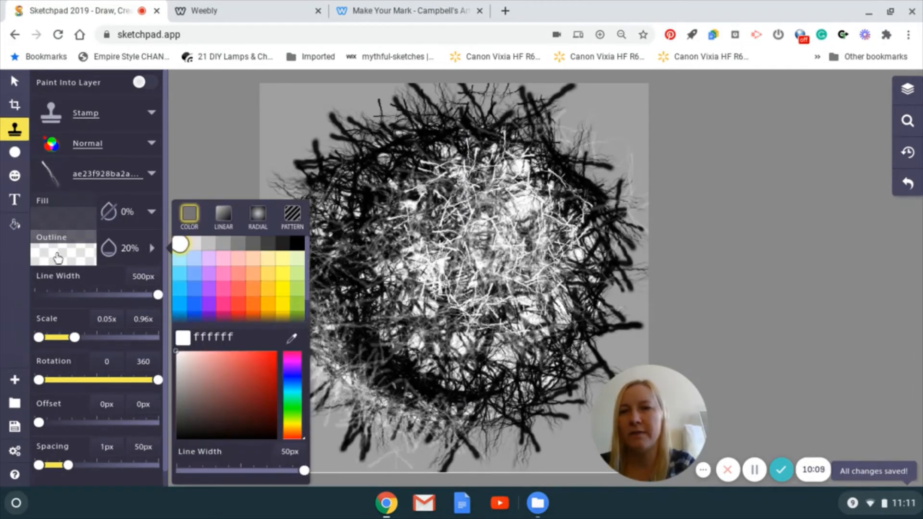
click(296, 246)
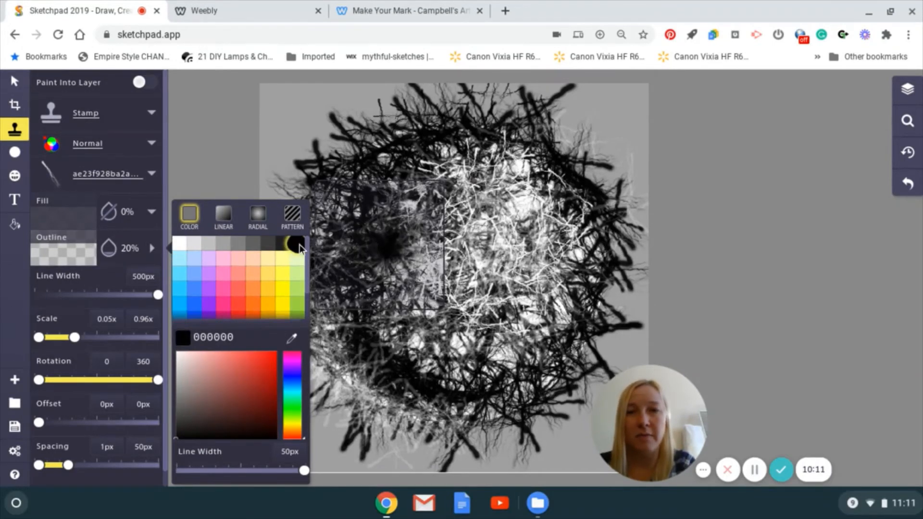
drag(332, 199, 334, 257)
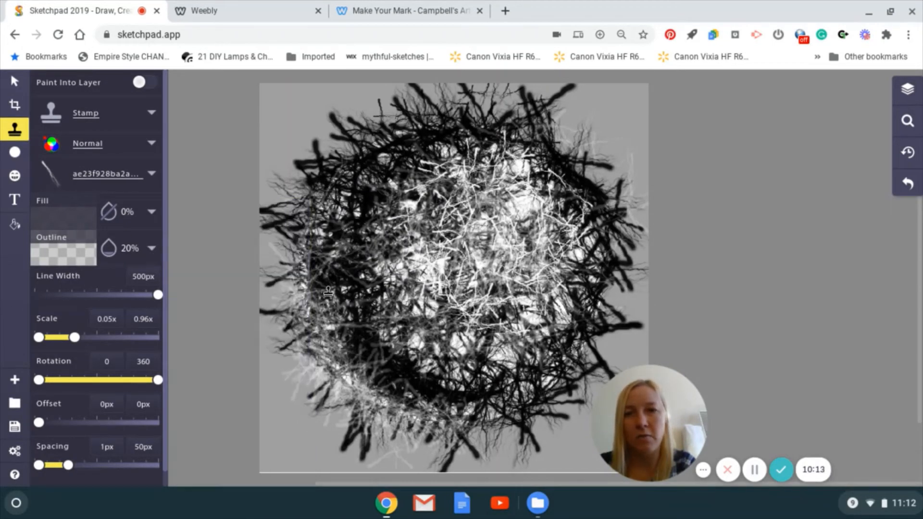
mouse_move(328, 292)
mouse_down()
mouse_move(341, 370)
mouse_move(308, 327)
mouse_move(385, 414)
mouse_move(435, 412)
mouse_move(382, 415)
mouse_move(337, 356)
mouse_move(344, 372)
mouse_move(464, 416)
mouse_move(505, 403)
mouse_move(537, 409)
mouse_up()
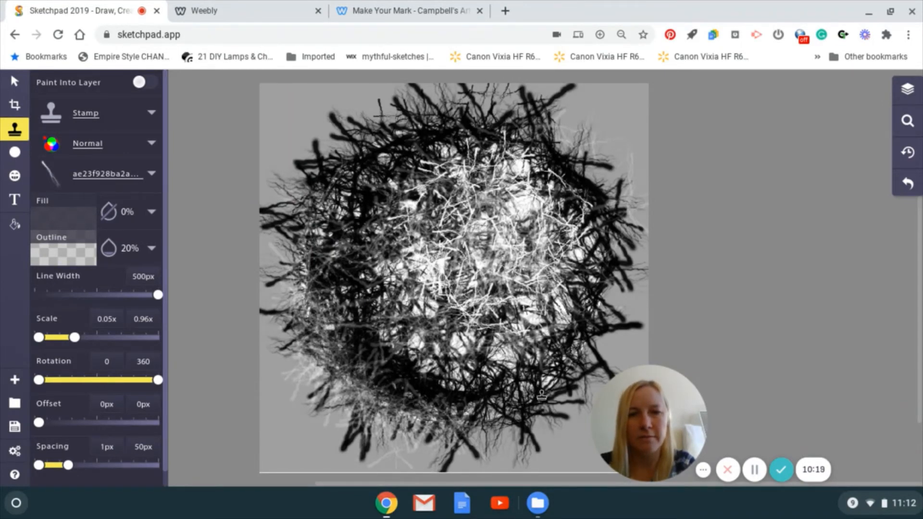
mouse_move(559, 375)
mouse_down()
mouse_move(499, 436)
mouse_move(522, 414)
mouse_move(498, 399)
mouse_move(471, 408)
mouse_up()
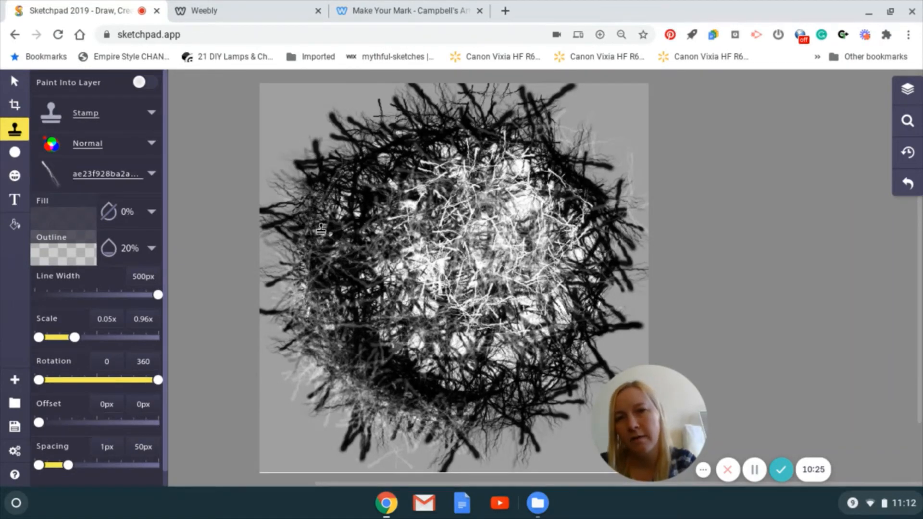
mouse_move(292, 262)
mouse_down()
mouse_move(284, 240)
mouse_move(320, 317)
mouse_up()
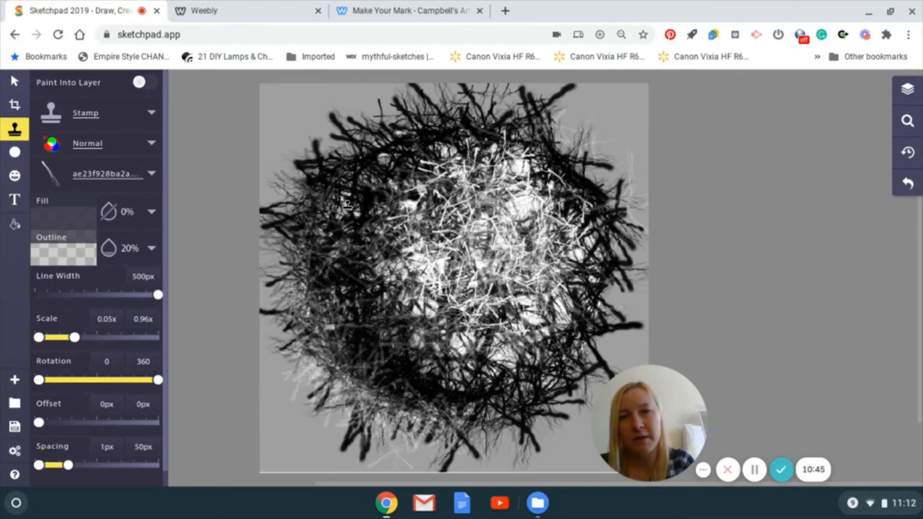
drag(391, 240, 397, 263)
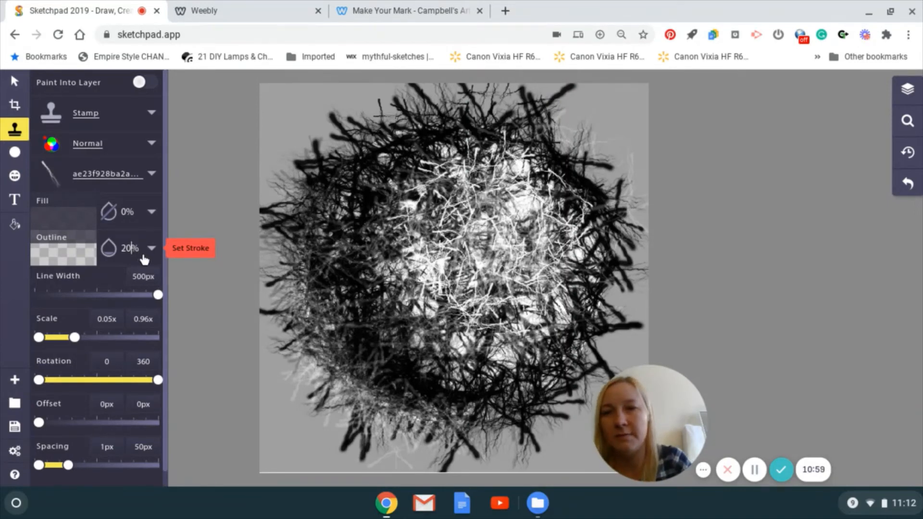
Set the outline opacity to 50% and stamp more black branches around the circle's interior and upper part.
click(143, 256)
key(BackSpace)
key(BackSpace)
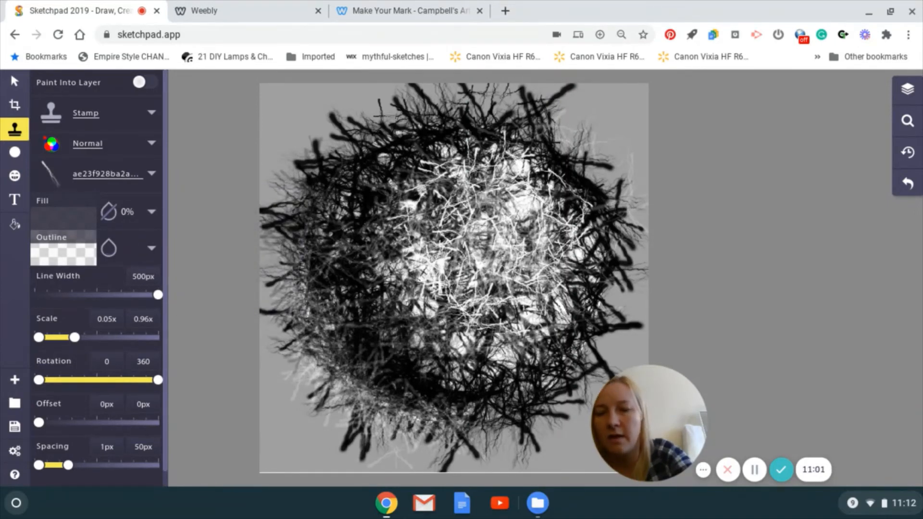
text(5)
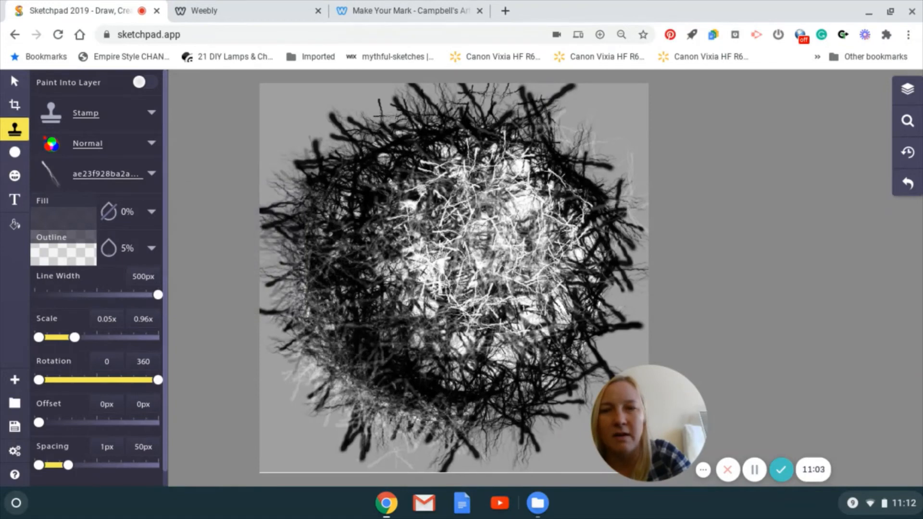
text(0)
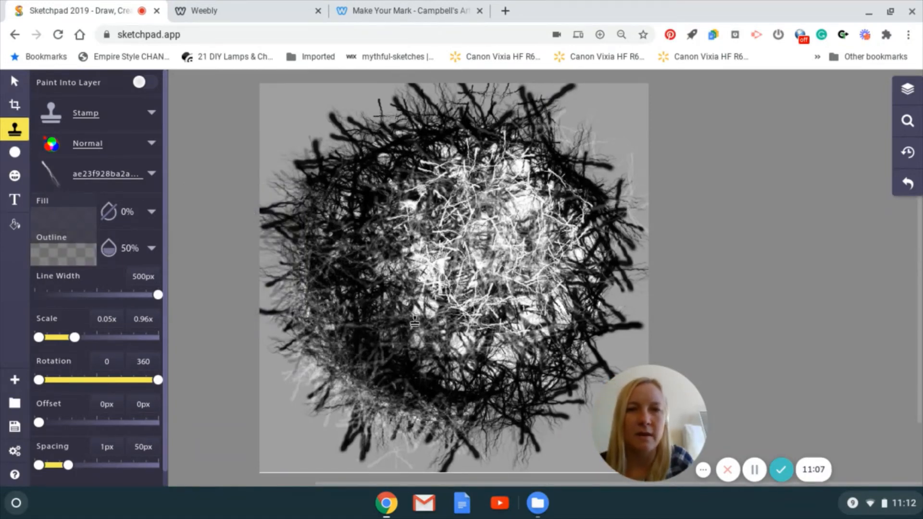
mouse_move(478, 356)
mouse_down()
mouse_move(400, 327)
mouse_move(456, 358)
mouse_move(532, 362)
mouse_move(470, 359)
mouse_move(386, 260)
mouse_move(433, 133)
mouse_move(383, 213)
mouse_move(386, 251)
mouse_move(397, 180)
mouse_move(361, 271)
mouse_move(374, 305)
mouse_move(427, 350)
mouse_move(532, 358)
mouse_move(469, 378)
mouse_move(510, 383)
mouse_move(576, 344)
mouse_move(509, 370)
mouse_move(455, 340)
mouse_move(409, 287)
mouse_move(424, 188)
mouse_move(461, 145)
mouse_move(517, 148)
mouse_move(550, 167)
mouse_move(594, 229)
mouse_move(602, 270)
mouse_move(576, 321)
mouse_move(473, 355)
mouse_move(426, 318)
mouse_move(417, 294)
mouse_move(415, 226)
mouse_move(438, 188)
mouse_move(518, 166)
mouse_move(583, 216)
mouse_move(577, 304)
mouse_move(396, 275)
mouse_move(410, 186)
mouse_move(514, 238)
mouse_move(516, 293)
mouse_move(449, 208)
mouse_move(501, 189)
mouse_move(522, 272)
mouse_move(455, 275)
mouse_move(425, 262)
mouse_move(460, 304)
mouse_move(551, 269)
mouse_move(556, 213)
mouse_move(524, 179)
mouse_move(457, 173)
mouse_move(611, 185)
mouse_move(348, 154)
mouse_move(332, 188)
mouse_move(339, 225)
mouse_move(426, 123)
mouse_move(363, 156)
mouse_move(341, 206)
mouse_move(474, 113)
mouse_move(501, 118)
mouse_move(566, 212)
mouse_move(584, 308)
mouse_move(546, 399)
mouse_move(528, 414)
mouse_move(451, 417)
mouse_move(522, 410)
mouse_move(593, 354)
mouse_move(572, 230)
mouse_move(494, 166)
mouse_move(426, 164)
mouse_move(356, 194)
mouse_move(445, 99)
mouse_move(380, 142)
mouse_move(408, 131)
mouse_up()
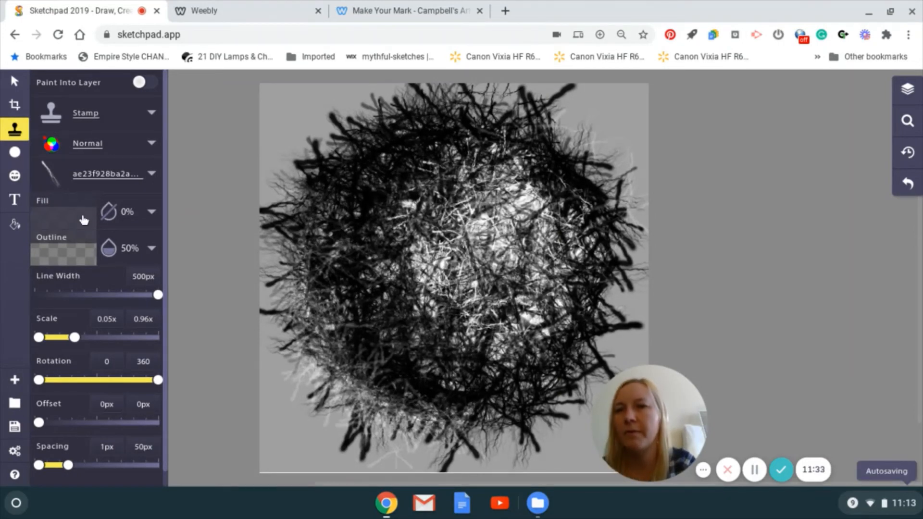
Set the outline colour to white ffffff and stamp white branches over the circle's upper-right highlight area at 50% outline opacity.
click(67, 255)
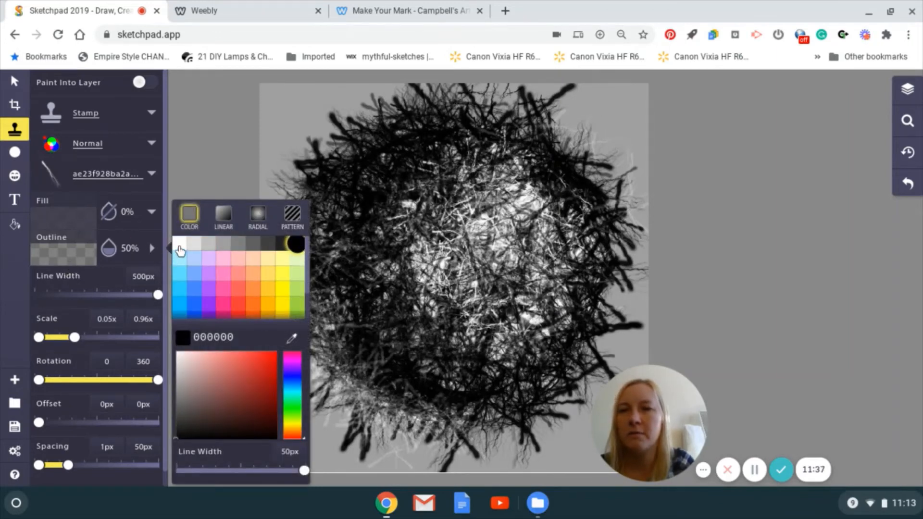
click(180, 246)
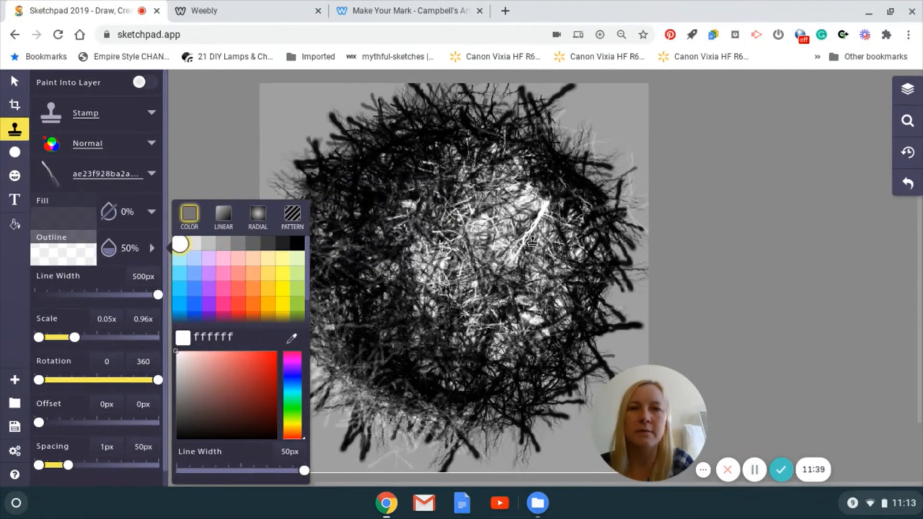
mouse_move(526, 239)
mouse_down()
mouse_move(482, 216)
mouse_move(560, 269)
mouse_move(490, 257)
mouse_move(479, 202)
mouse_move(443, 288)
mouse_move(473, 225)
mouse_move(475, 163)
mouse_move(461, 156)
mouse_move(465, 186)
mouse_move(552, 223)
mouse_move(534, 279)
mouse_move(544, 335)
mouse_move(513, 240)
mouse_move(552, 213)
mouse_up()
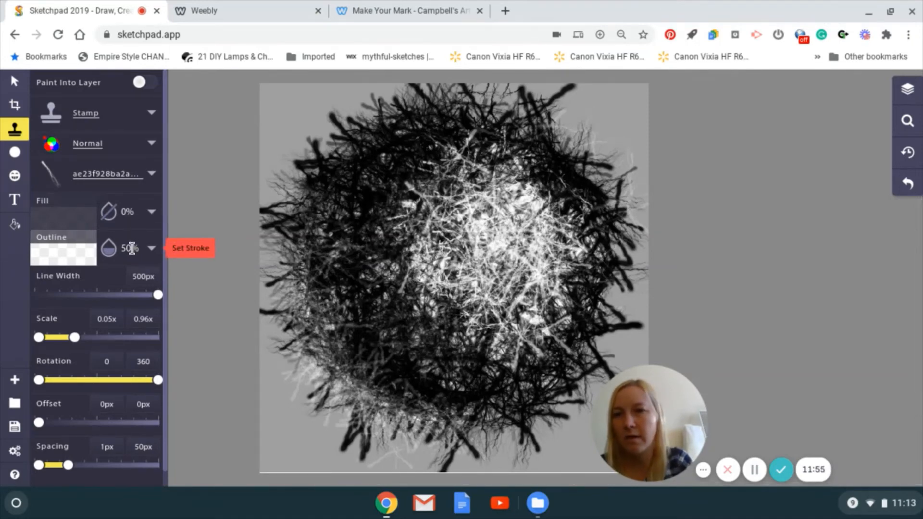
Set the outline opacity to 20% and stamp translucent white branches across the circle's middle and upper-left area, replacing the last stroke.
click(131, 248)
key(BackSpace)
key(BackSpace)
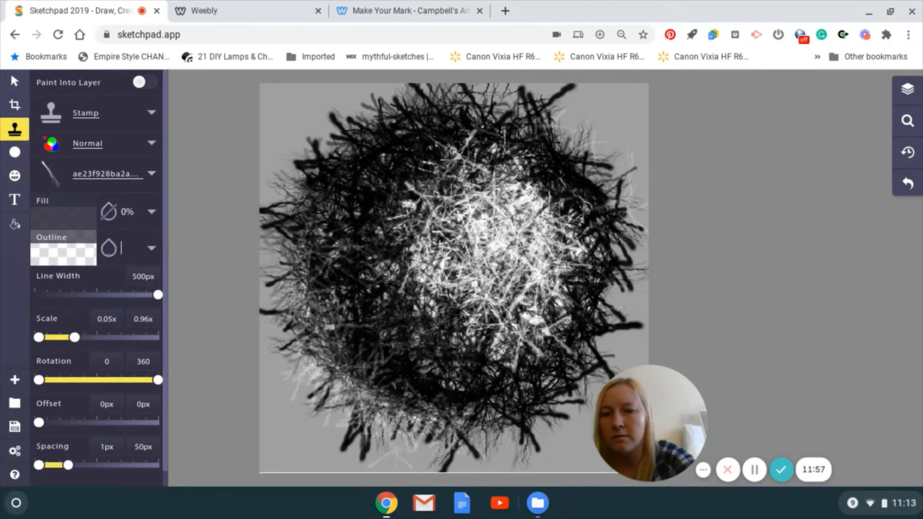
text(20)
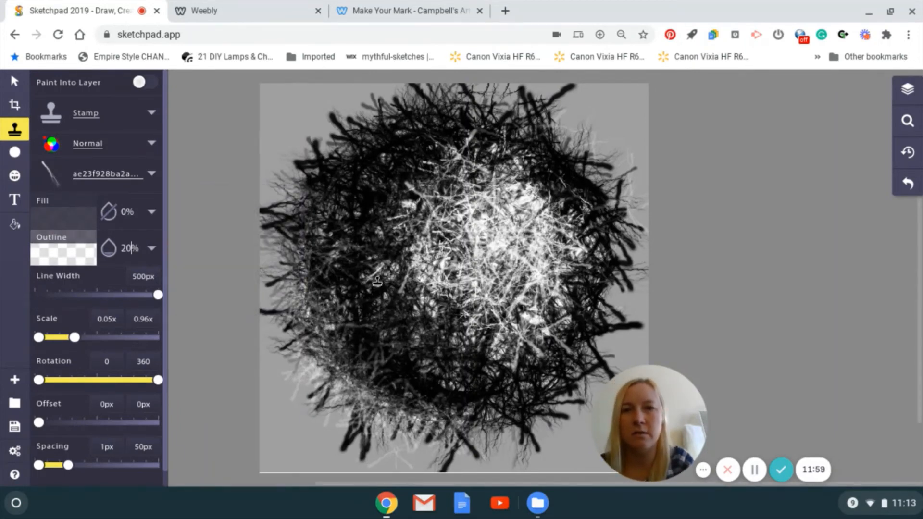
mouse_move(391, 264)
mouse_down()
mouse_move(498, 352)
mouse_move(417, 271)
mouse_move(398, 220)
mouse_move(405, 196)
mouse_move(463, 171)
mouse_move(410, 185)
mouse_move(372, 248)
mouse_move(393, 245)
mouse_move(456, 158)
mouse_move(558, 164)
mouse_move(584, 244)
mouse_move(564, 191)
mouse_move(472, 177)
mouse_move(542, 186)
mouse_move(574, 297)
mouse_move(506, 357)
mouse_move(409, 352)
mouse_move(431, 347)
mouse_move(512, 369)
mouse_move(556, 308)
mouse_move(521, 208)
mouse_move(454, 235)
mouse_move(532, 241)
mouse_move(527, 274)
mouse_move(501, 246)
mouse_move(512, 216)
mouse_move(516, 276)
mouse_move(540, 273)
mouse_move(548, 215)
mouse_move(541, 203)
mouse_move(451, 208)
mouse_move(490, 284)
mouse_move(546, 194)
mouse_move(483, 261)
mouse_move(535, 197)
mouse_move(490, 275)
mouse_move(536, 256)
mouse_move(532, 200)
mouse_move(446, 247)
mouse_move(540, 281)
mouse_move(532, 157)
mouse_move(567, 314)
mouse_move(572, 256)
mouse_up()
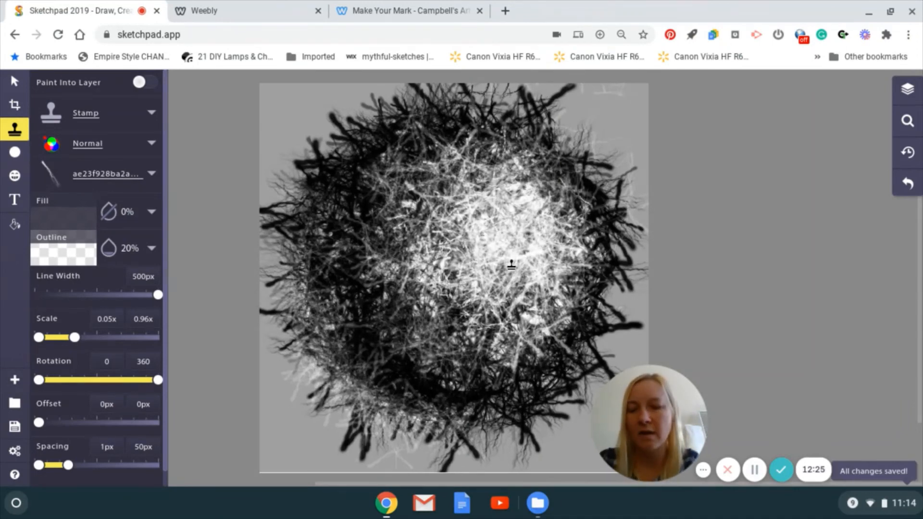
key(ctrl+z)
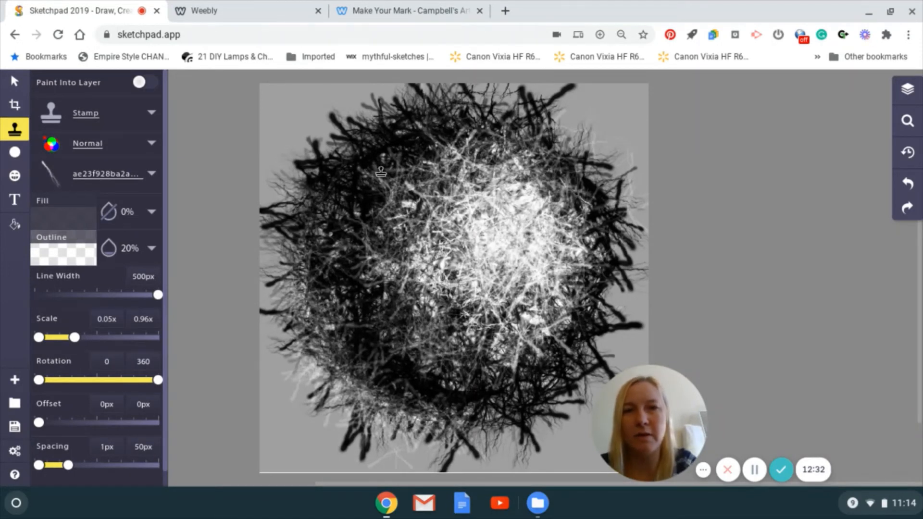
click(300, 247)
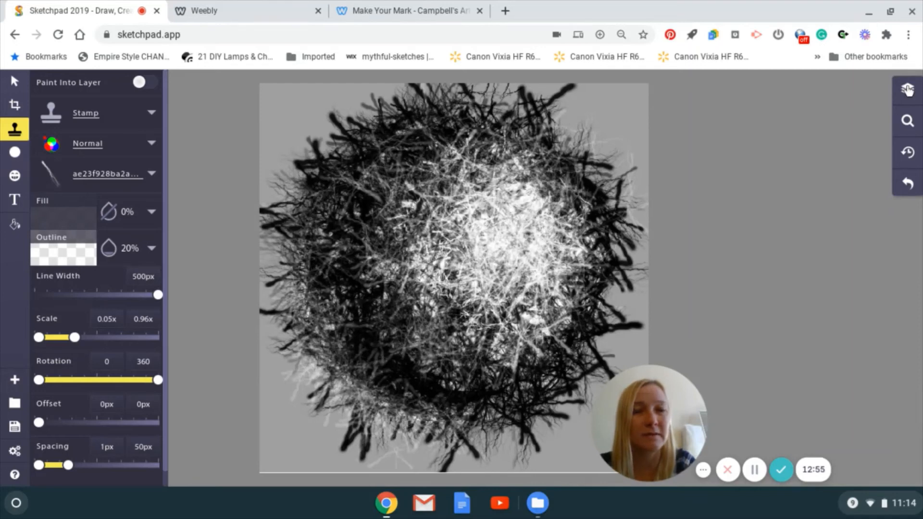
Move the Pixel Fill layer above all the stamp layers so it masks the branches outside the circle.
click(907, 89)
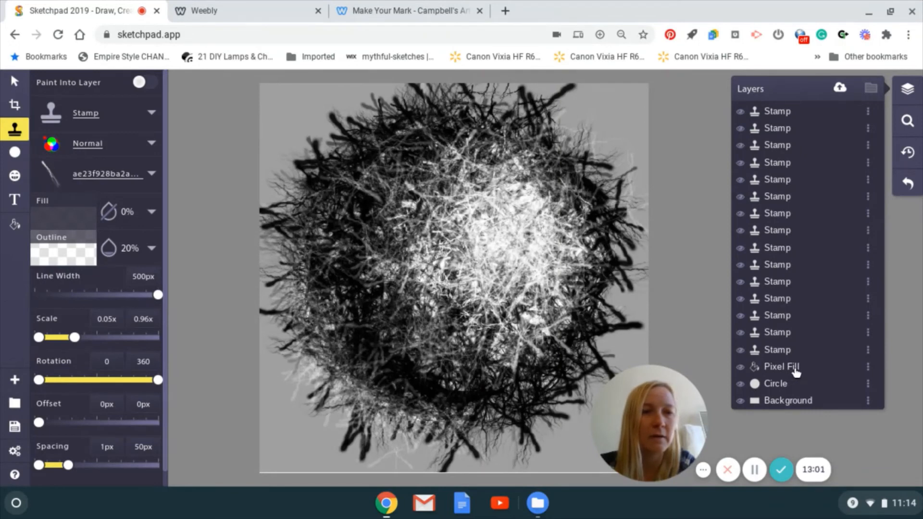
drag(794, 361, 778, 111)
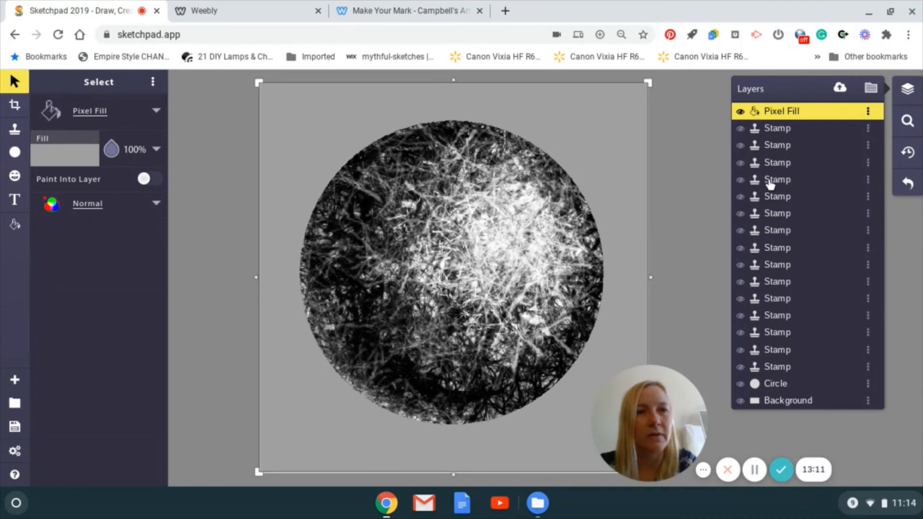
Examine the upper stamp layers one by one to see each one's extent and outline settings.
click(821, 130)
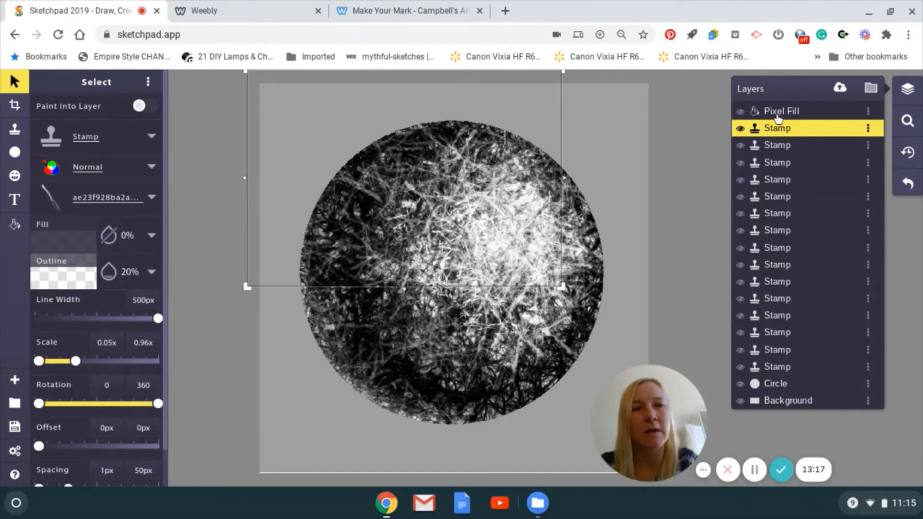
click(789, 154)
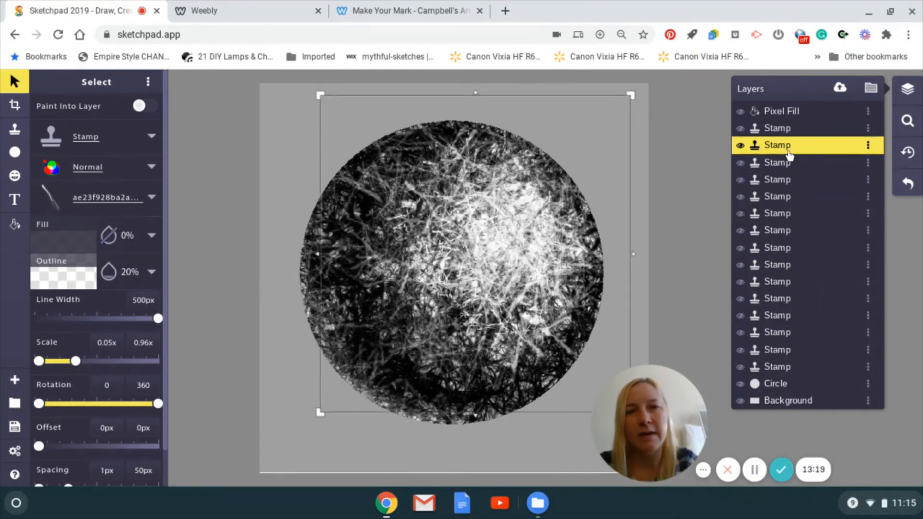
click(788, 163)
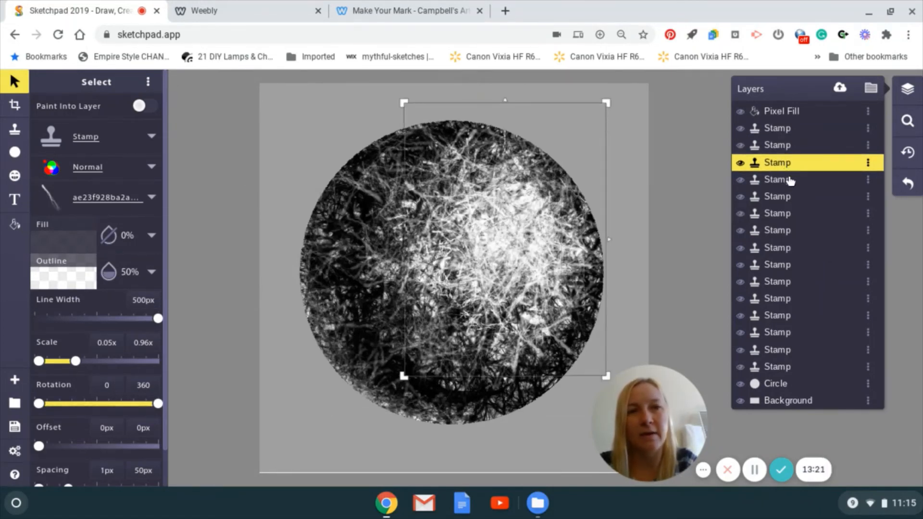
click(788, 180)
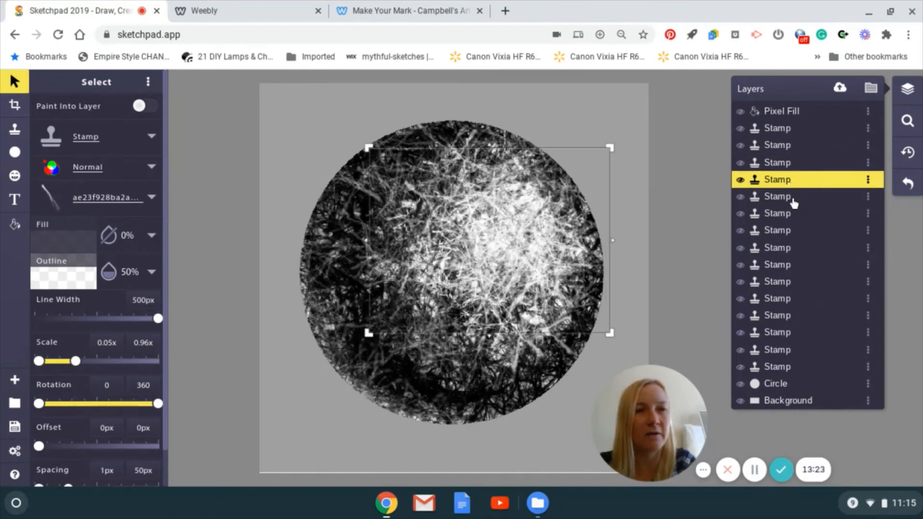
click(792, 204)
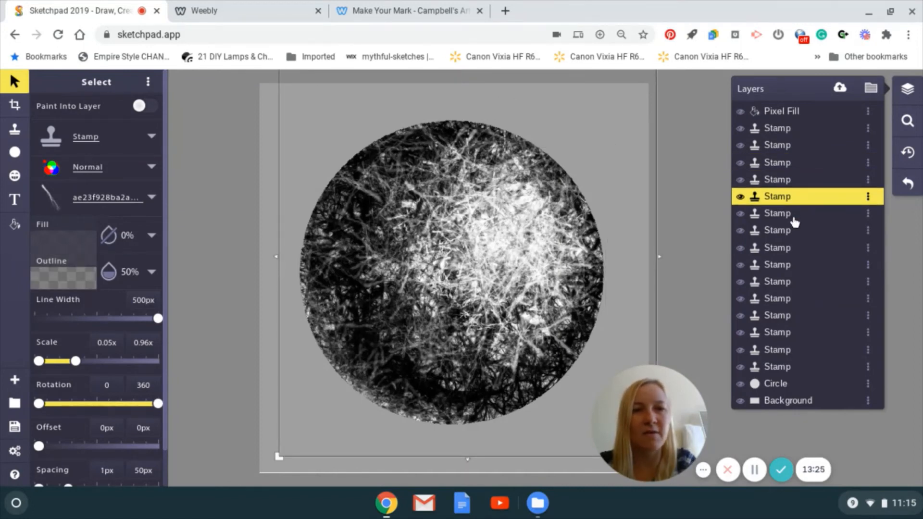
click(792, 214)
click(797, 230)
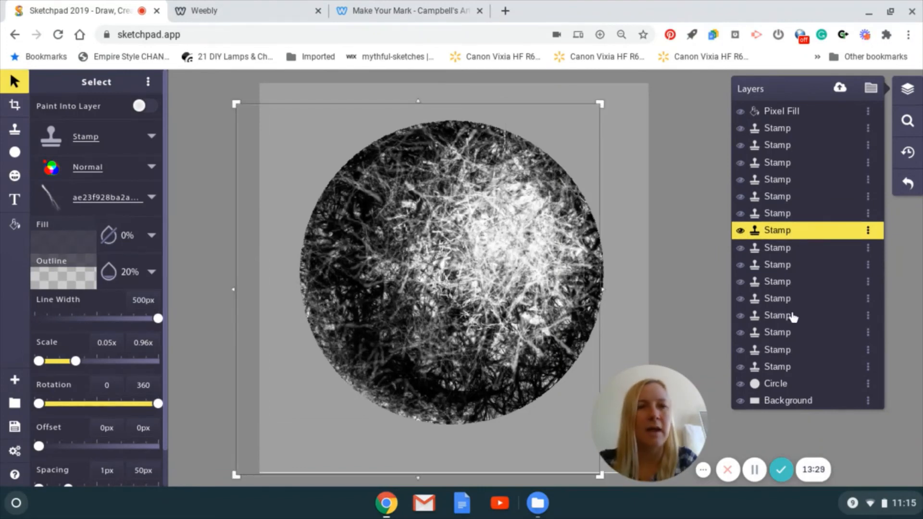
Select all the Stamp layers between Pixel Fill and Circle and group them.
click(788, 368)
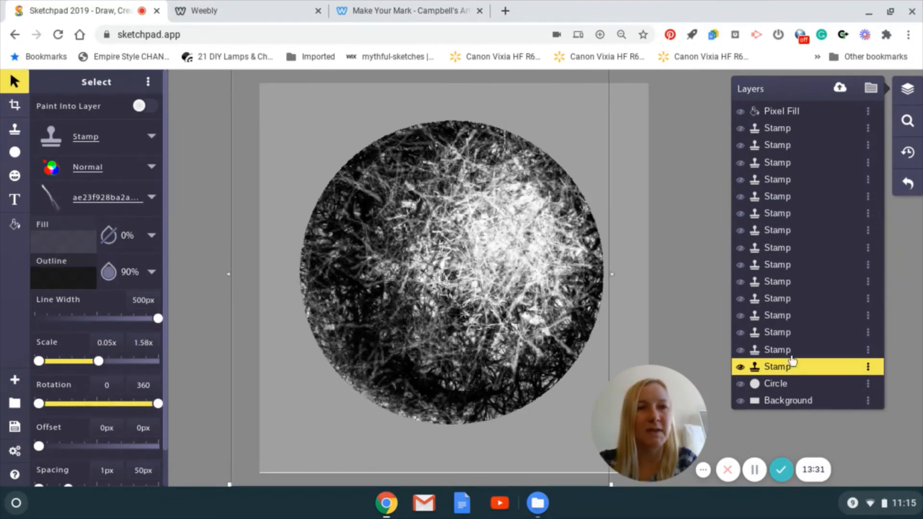
shift+click(799, 129)
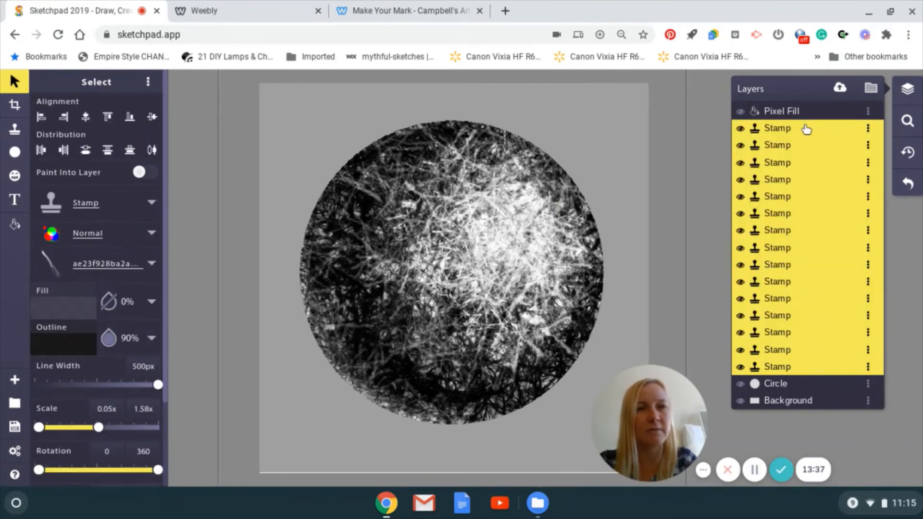
click(859, 93)
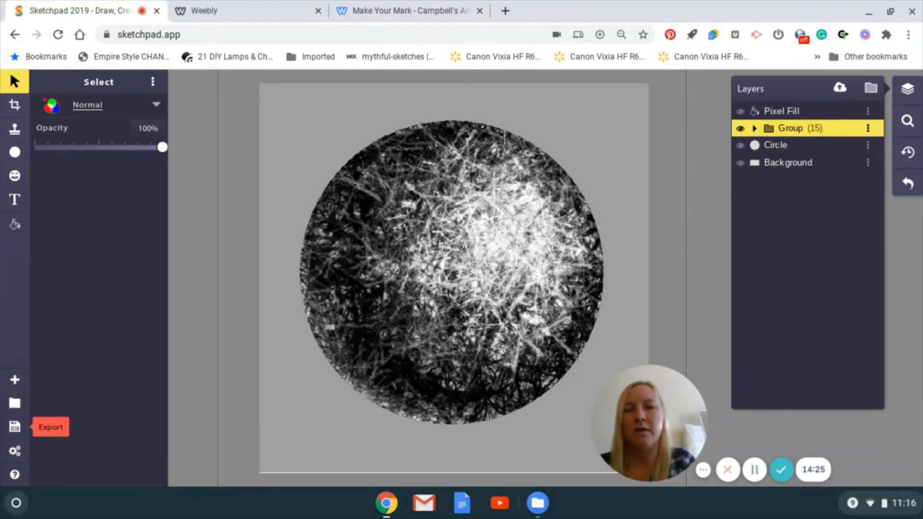
Export the drawing as a JPEG at 300 DPI and 1.0x scale.
click(15, 426)
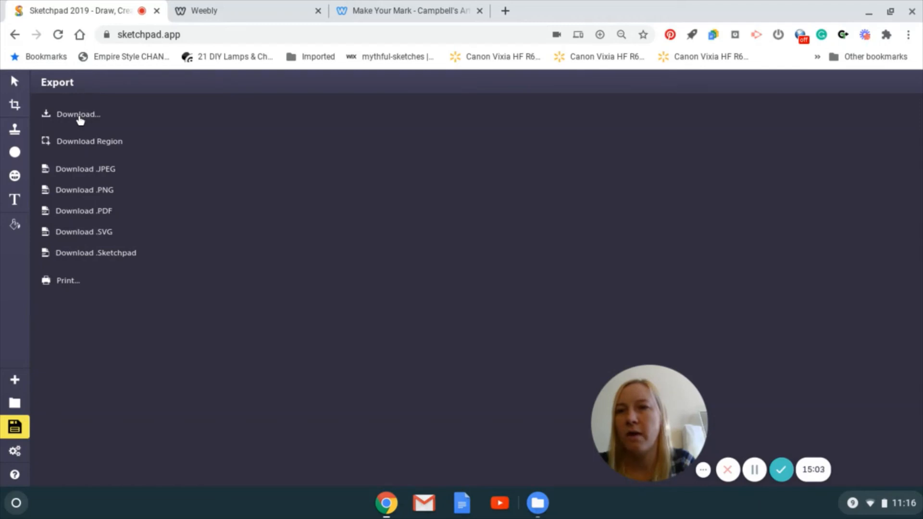
click(51, 115)
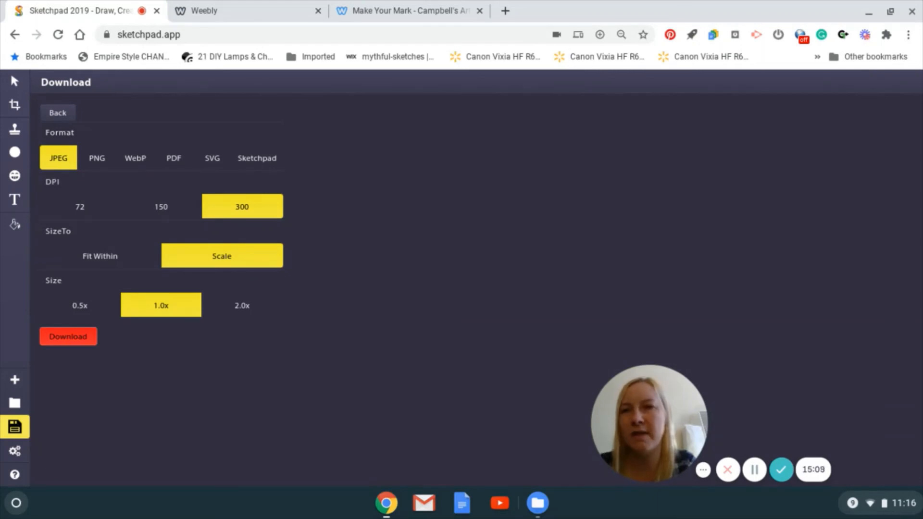
click(53, 114)
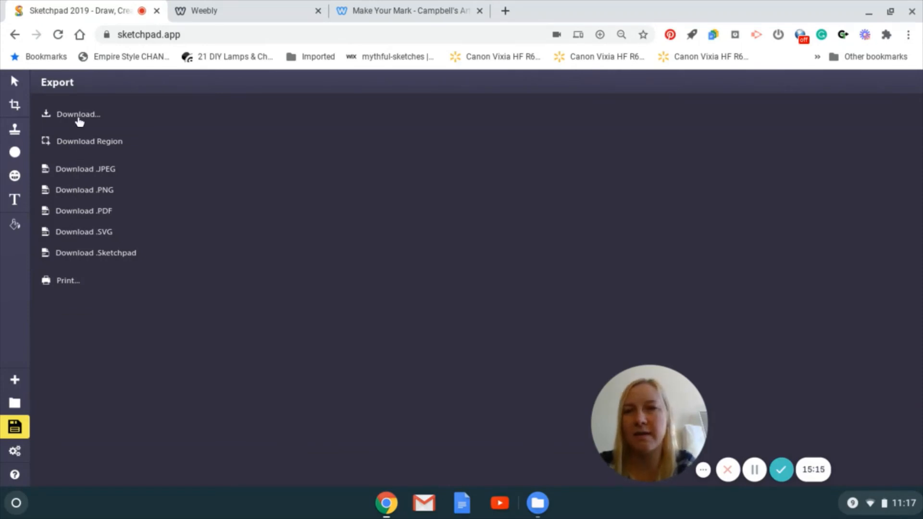
click(78, 118)
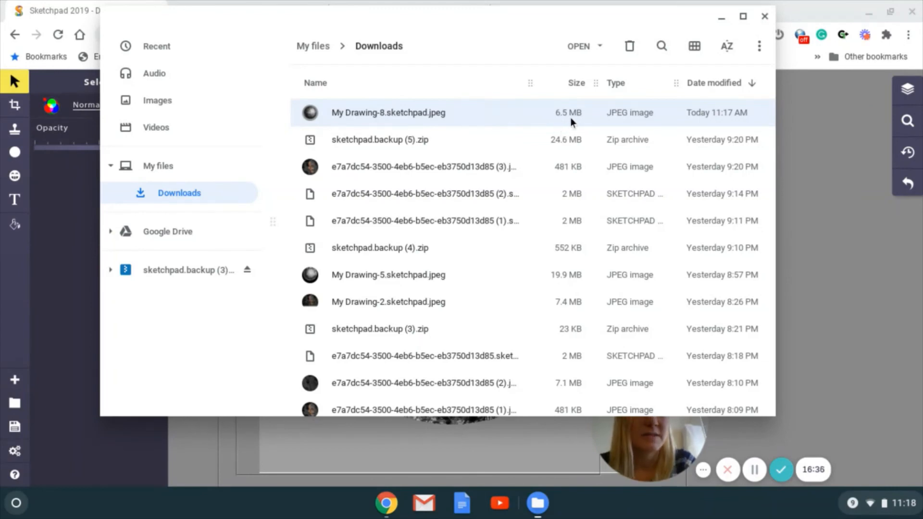
Open My Drawing-8.sketchpad.jpeg from Downloads, inspect the branch detail up close, and close the viewer and file window.
double_click(475, 115)
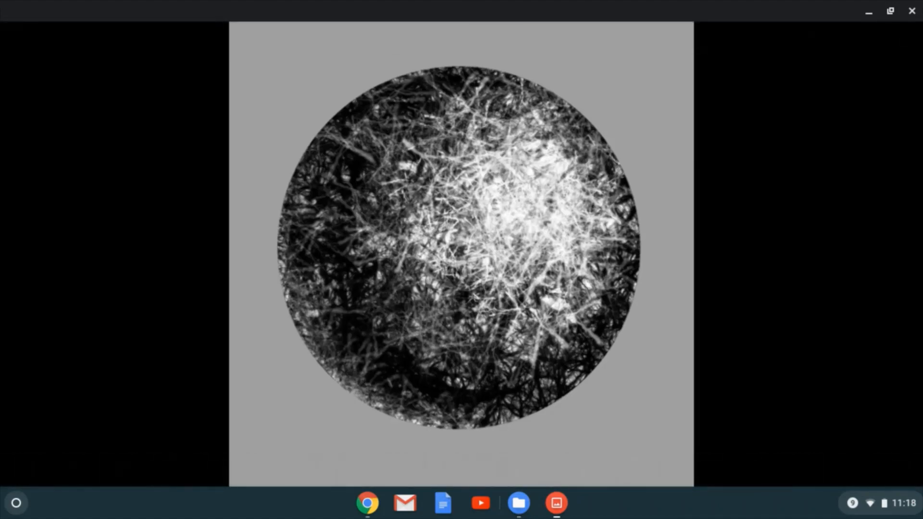
mouse_move(564, 252)
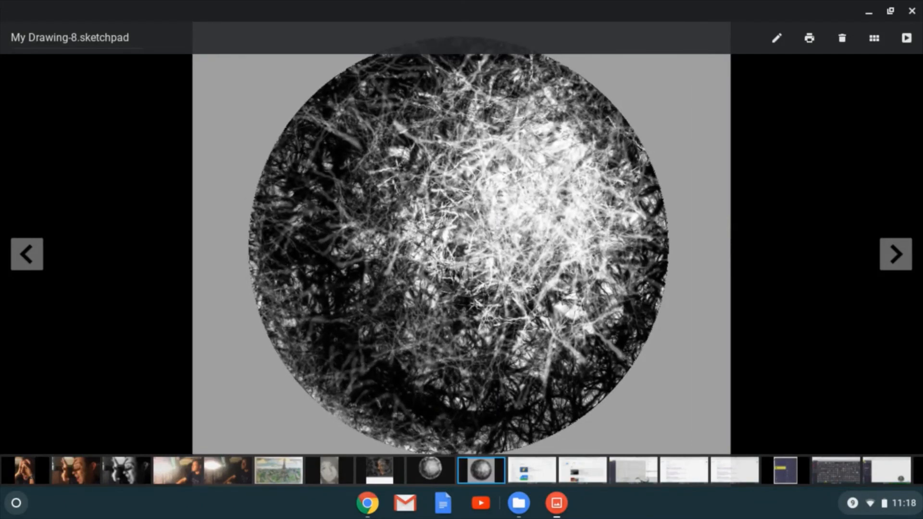
scroll(462, 253, up, 5)
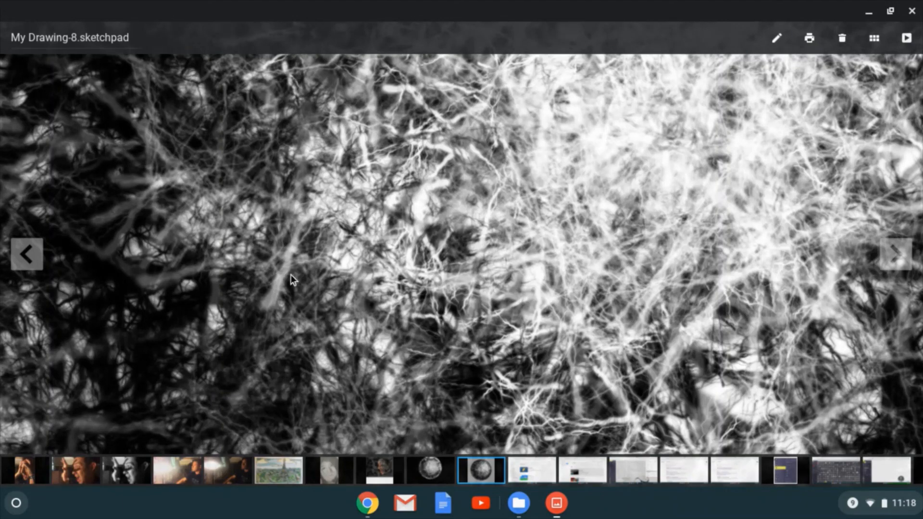
key(ctrl+minus)
key(ctrl+minus)
key(ctrl+minus)
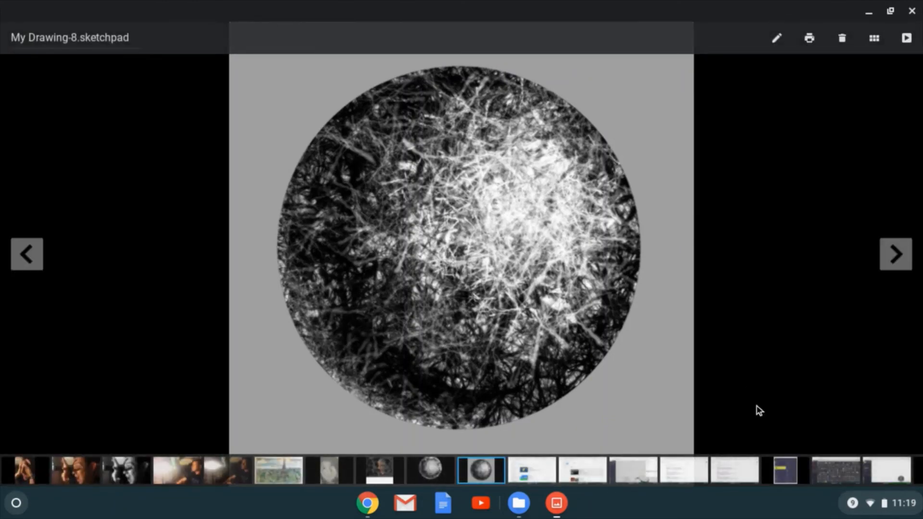
click(912, 12)
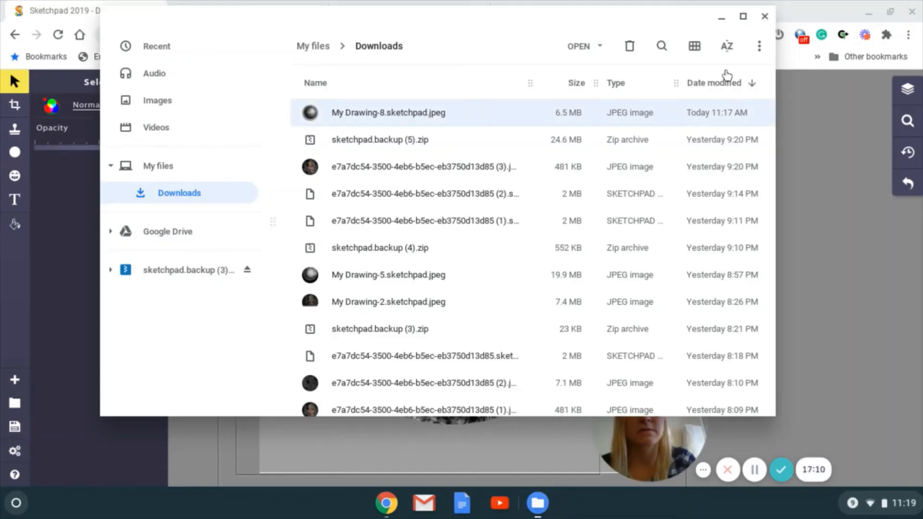
click(764, 16)
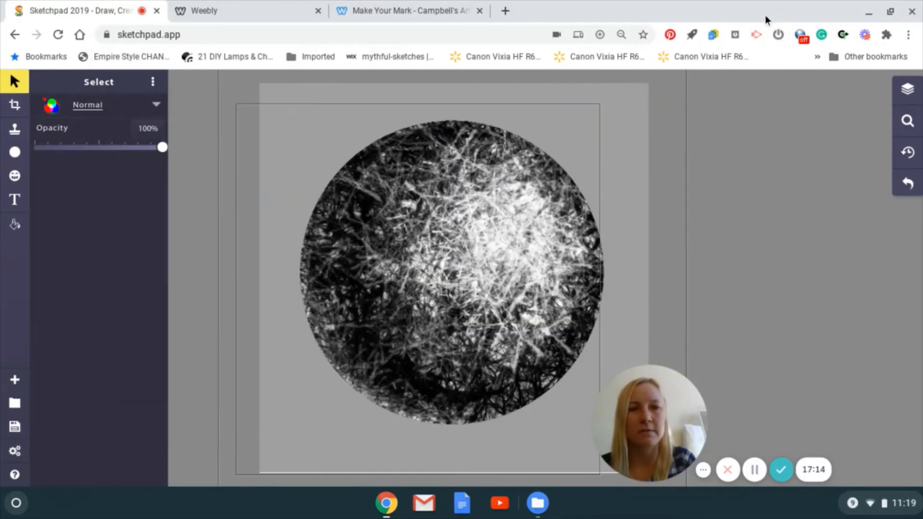